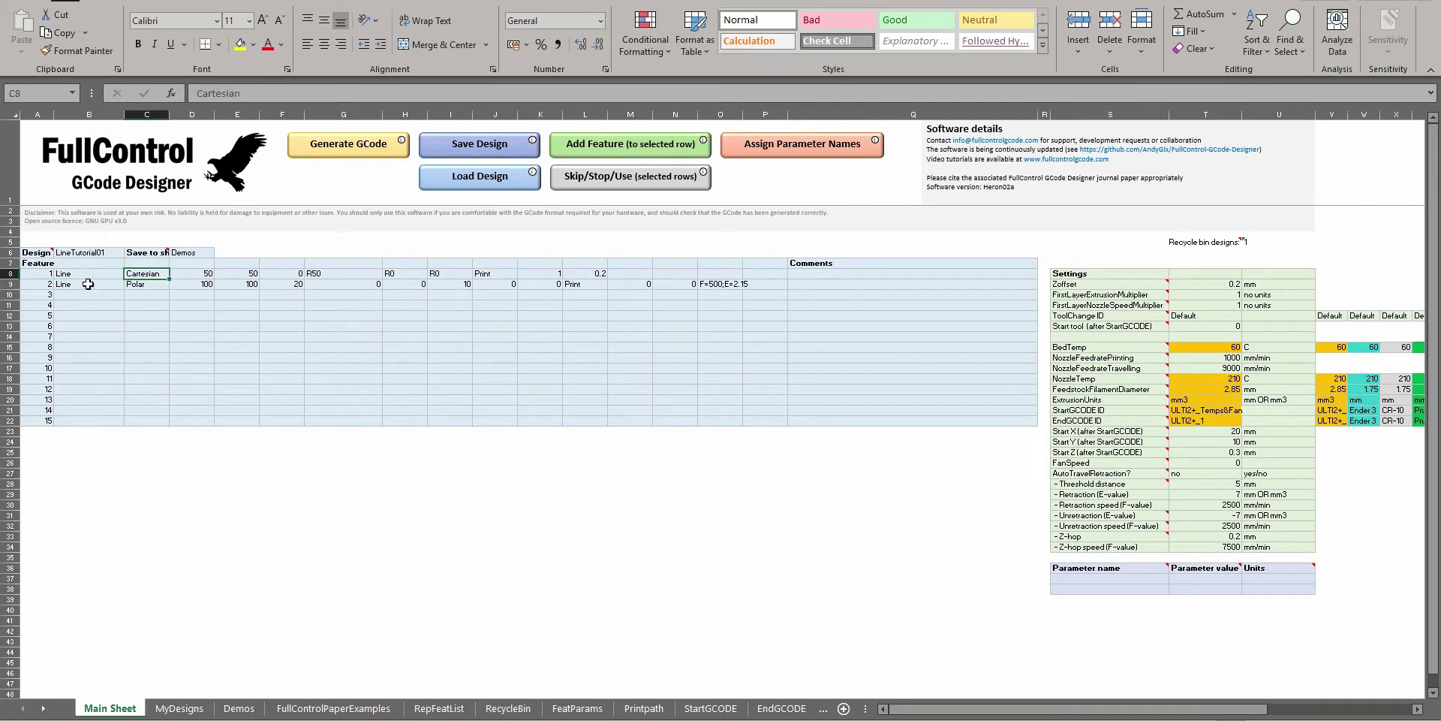
# Copy the polar line in row 9 and paste it into row 10
pyautogui.moveTo(84, 284); pyautogui.dragTo(743, 286)
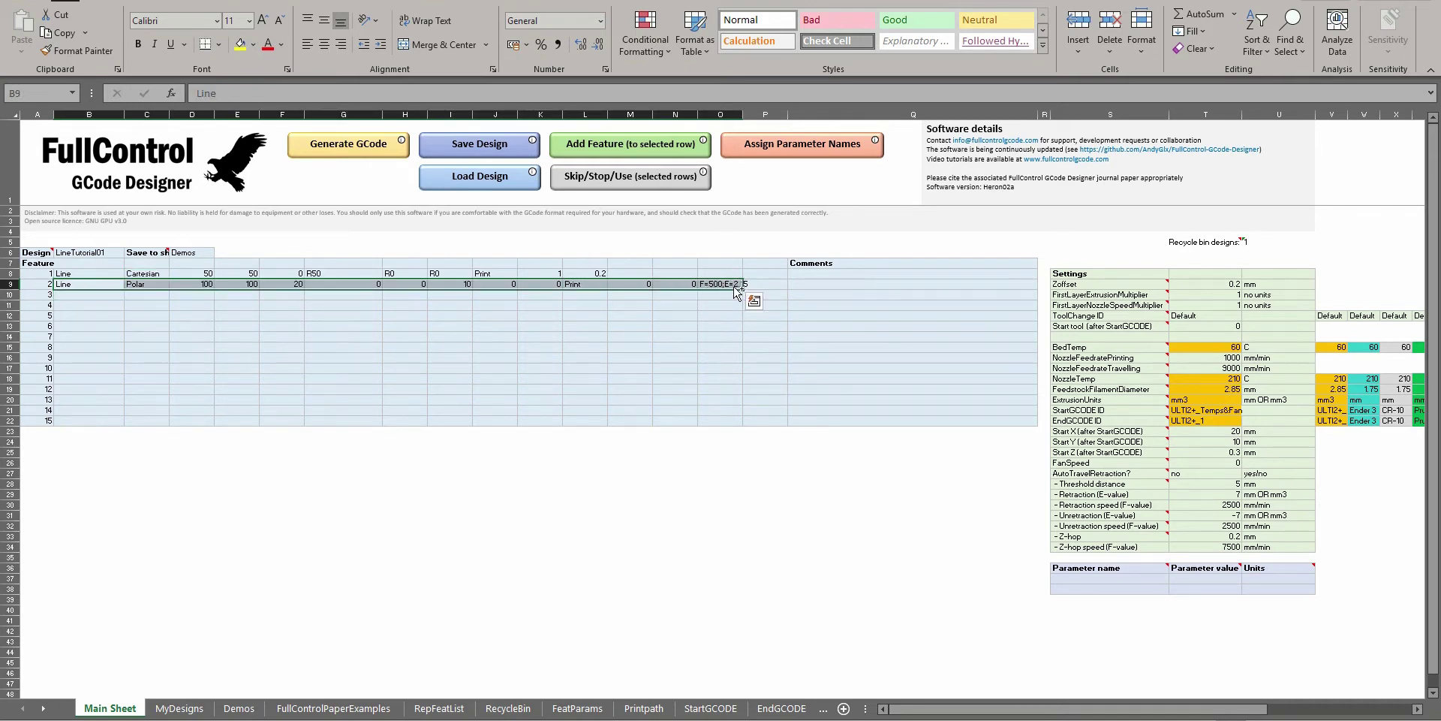
pyautogui.hotkey('ctrl', 'c')
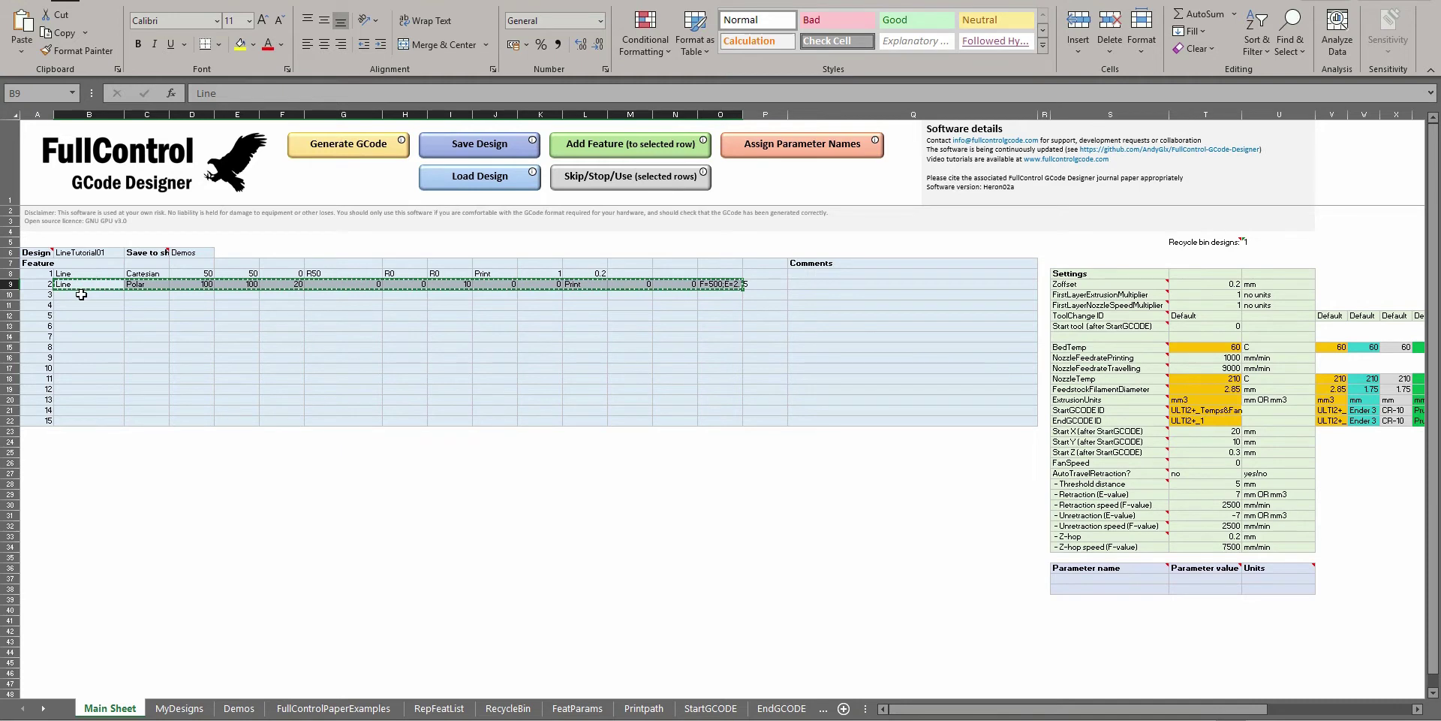
pyautogui.hotkey('ctrl', 'q')
pyautogui.click(81, 295)
pyautogui.hotkey('ctrl', 'v')
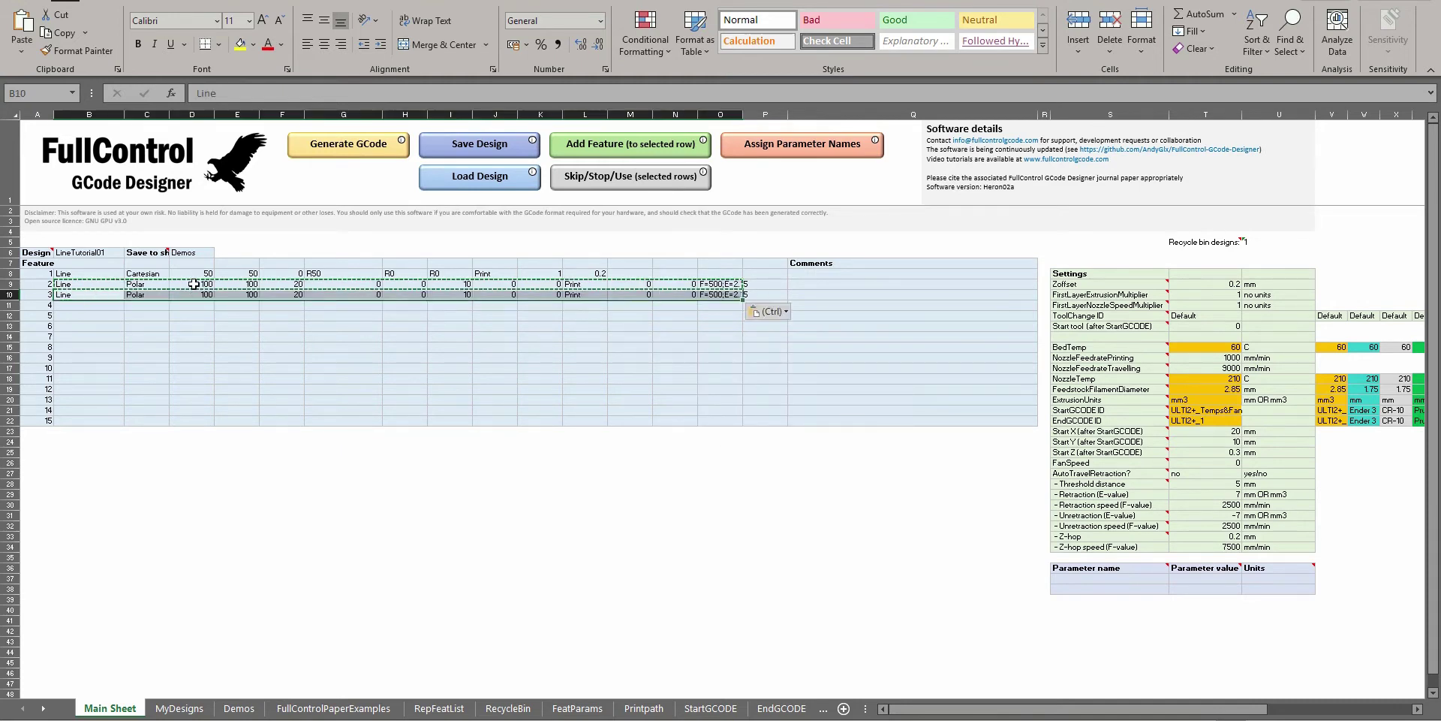
# Start a new feature at row 9, confirming replacement of its existing data
pyautogui.click(194, 284)
pyautogui.click(612, 148)
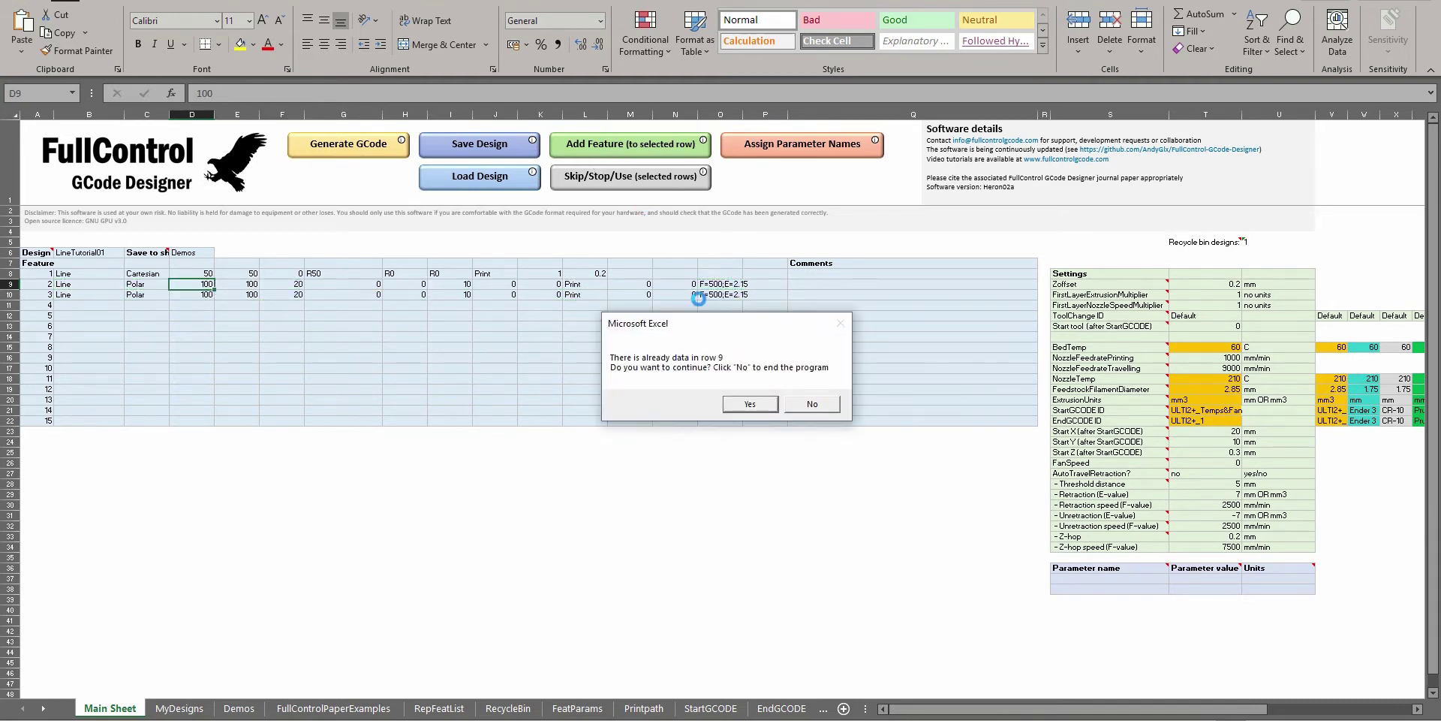
pyautogui.click(737, 400)
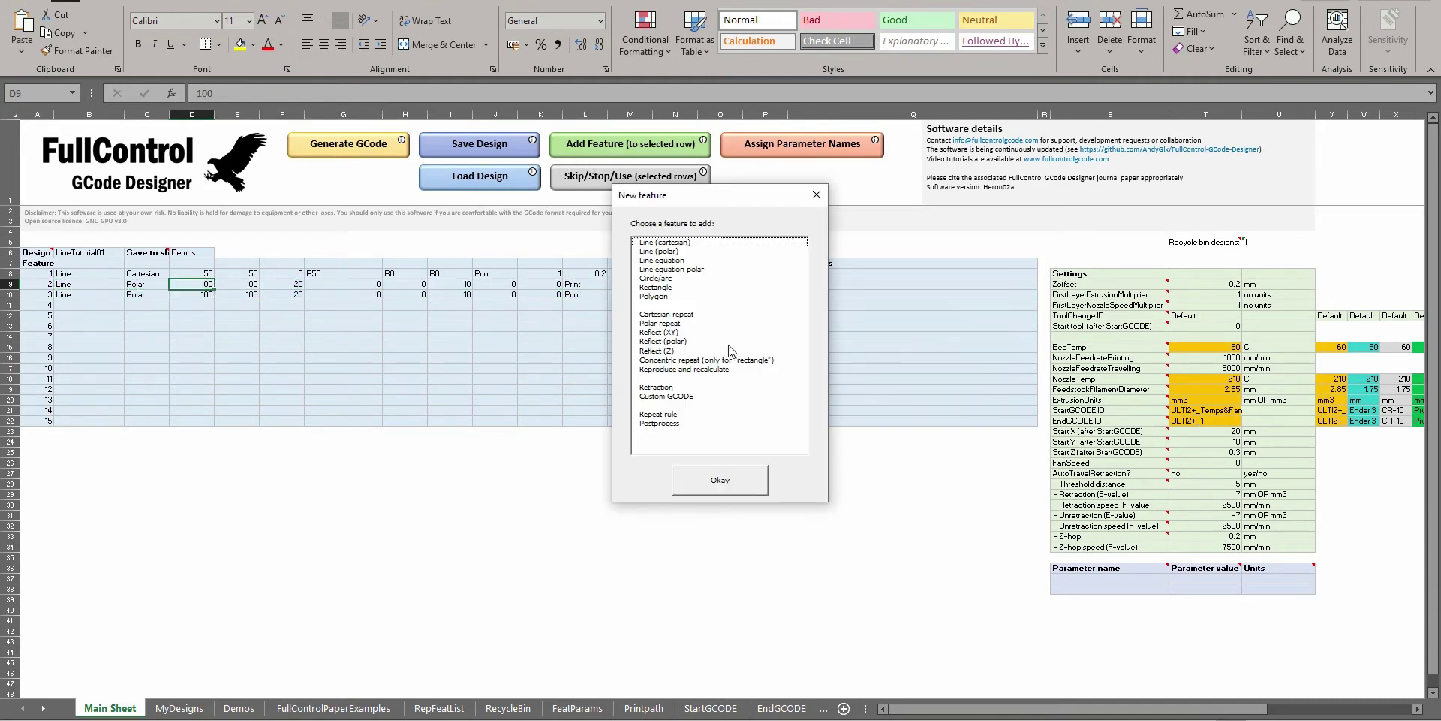
# Make row 9 a Custom GCODE feature with the command M109 S220 in C9
pyautogui.doubleClick(681, 398)
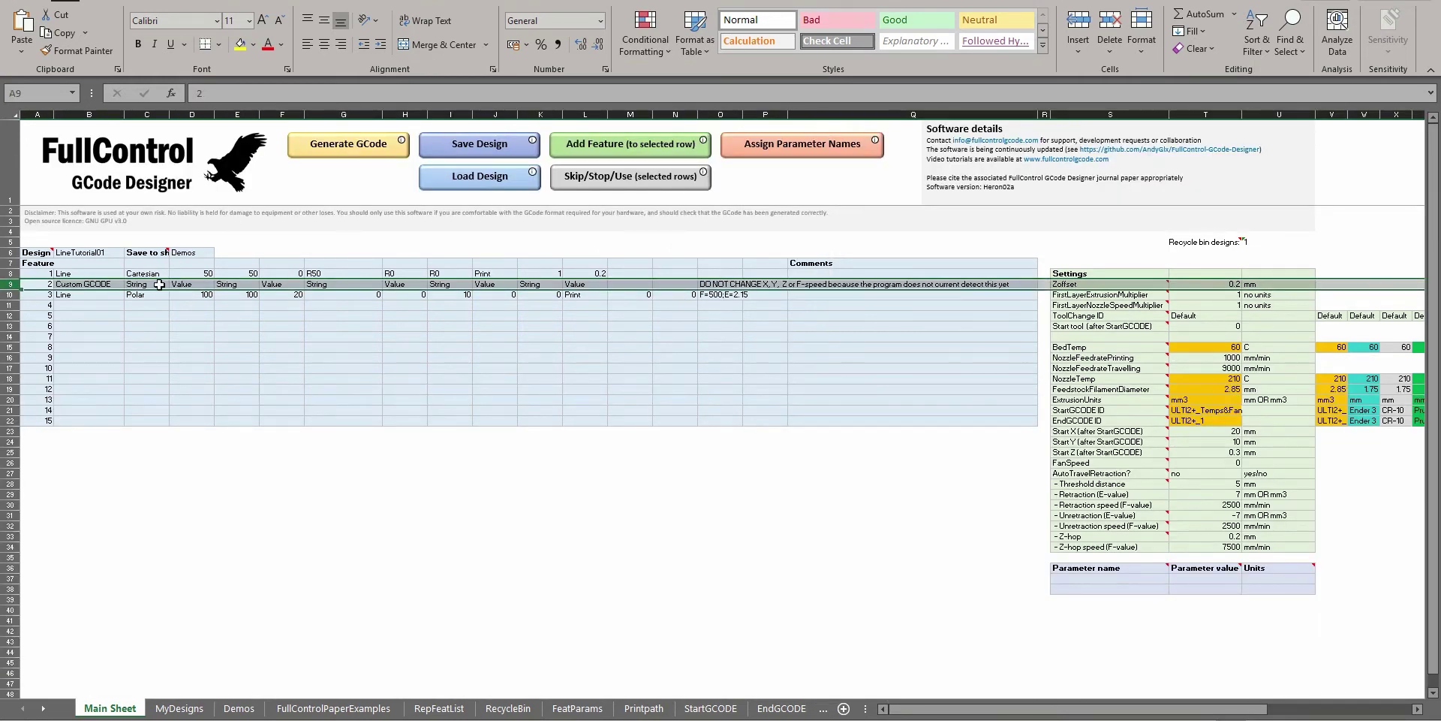
pyautogui.click(154, 283)
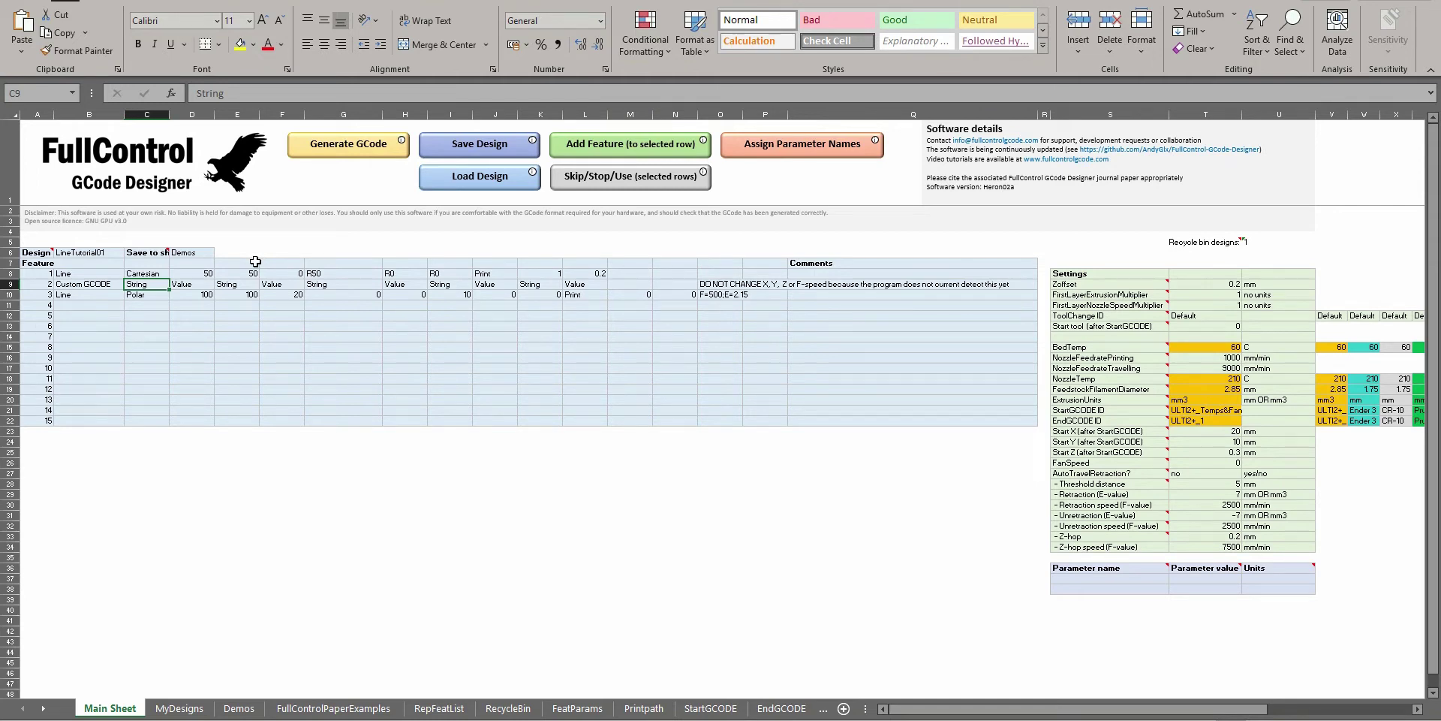
pyautogui.write('M')
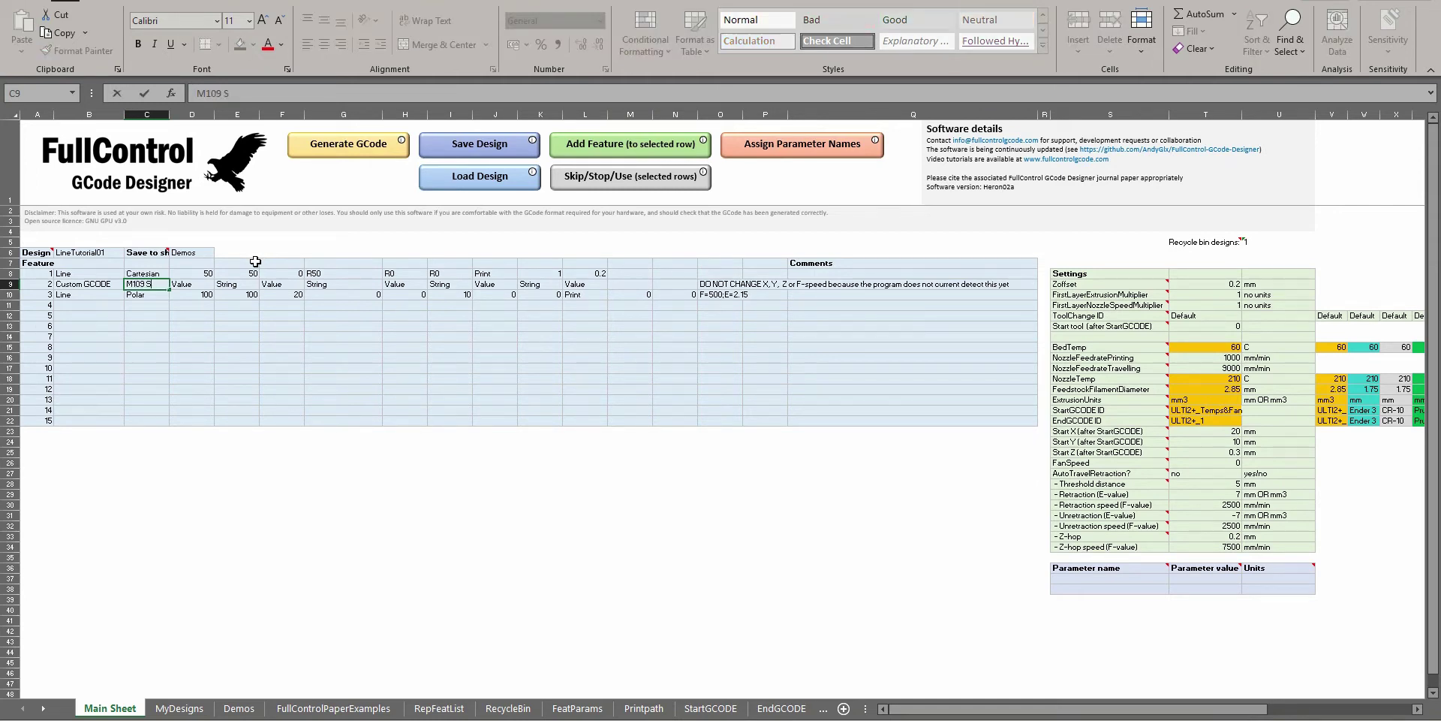
pyautogui.write('109 S')
pyautogui.press('Return')
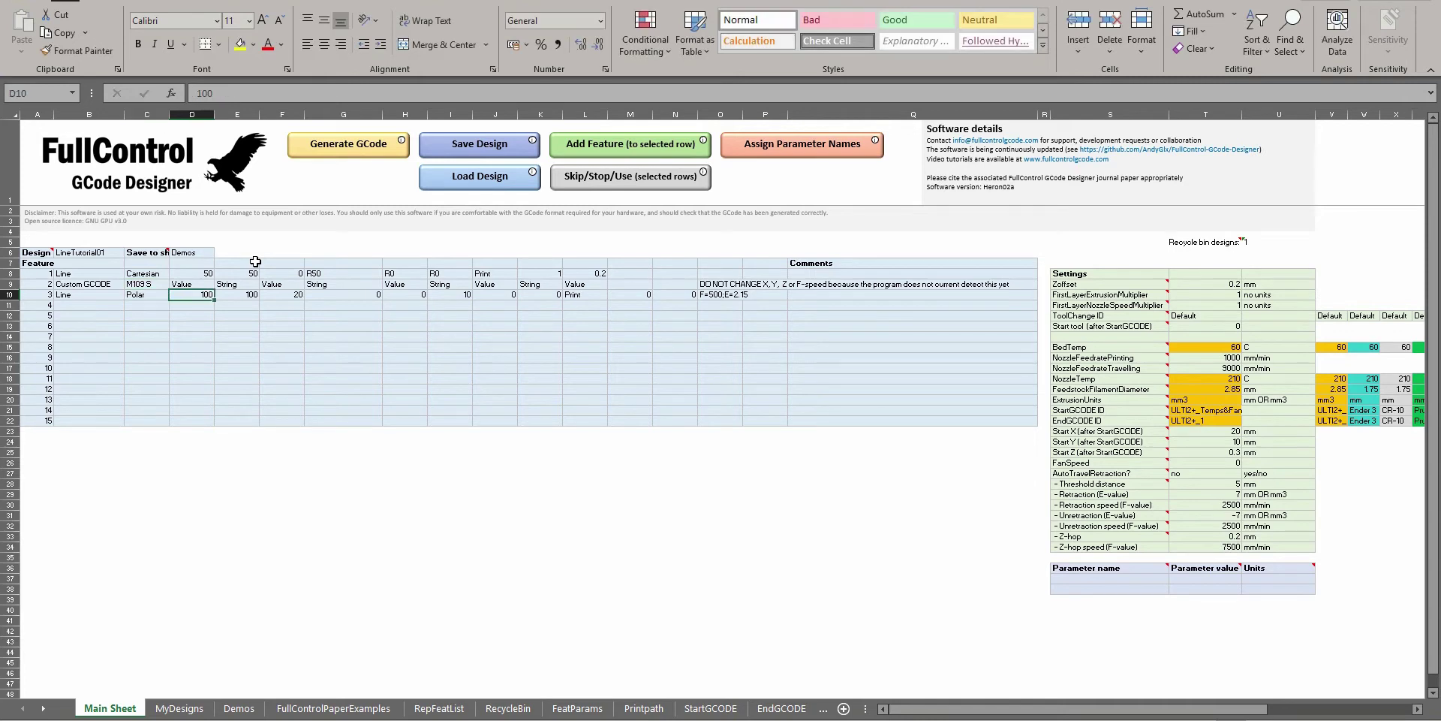
pyautogui.press('Up')
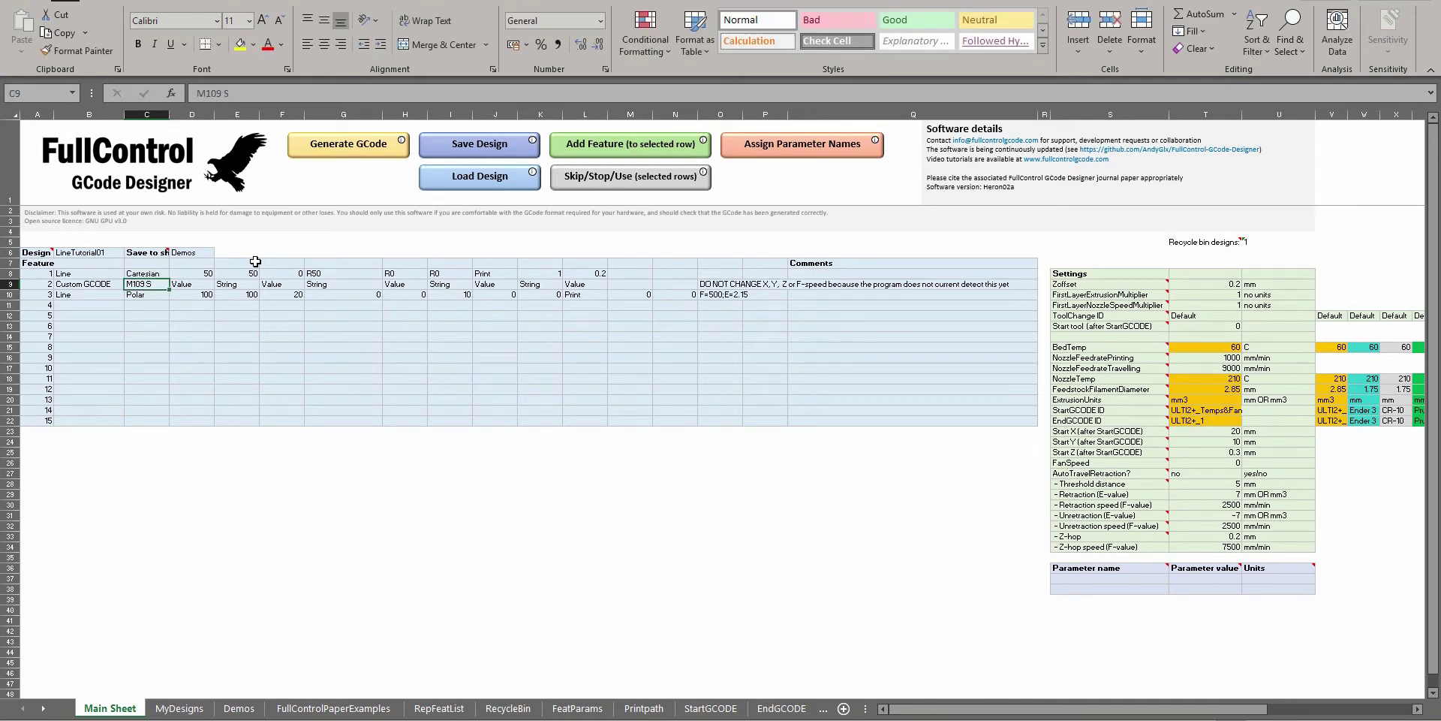
pyautogui.doubleClick(167, 286)
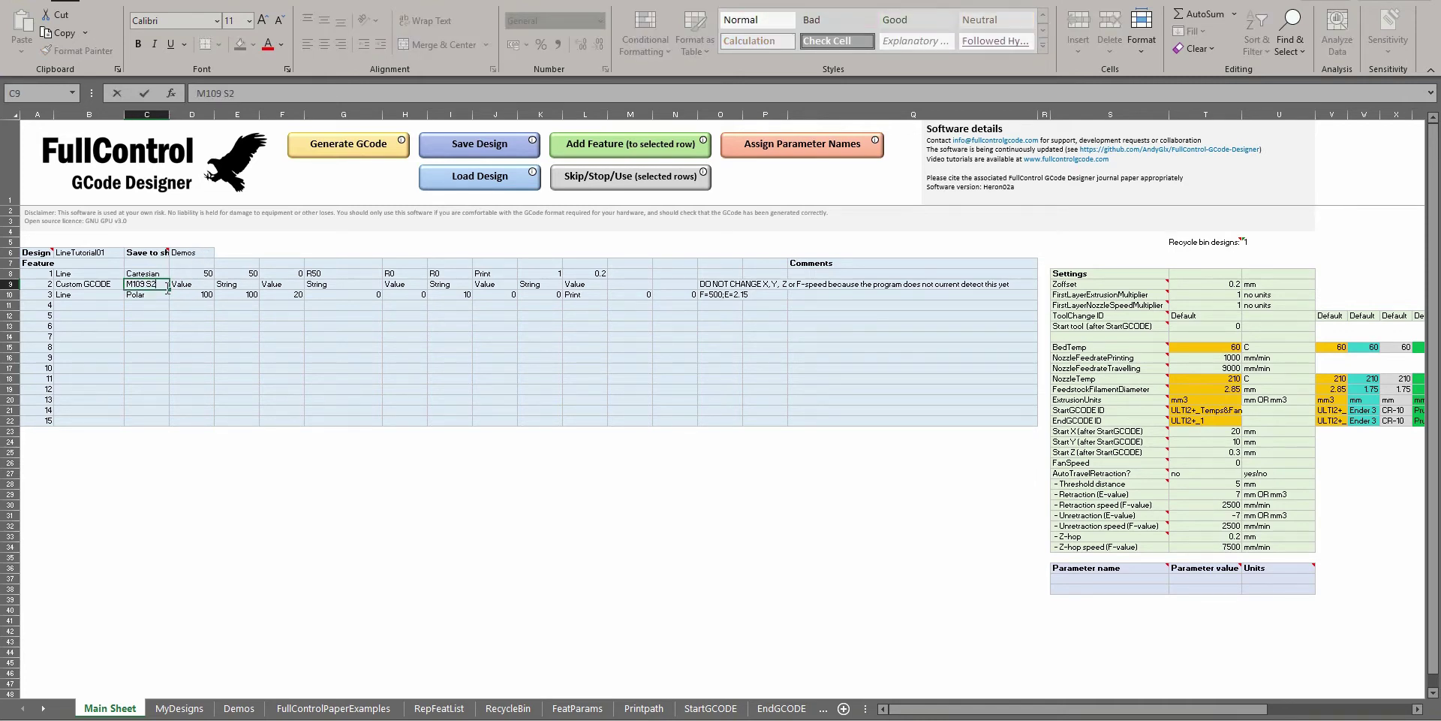
pyautogui.click(174, 286)
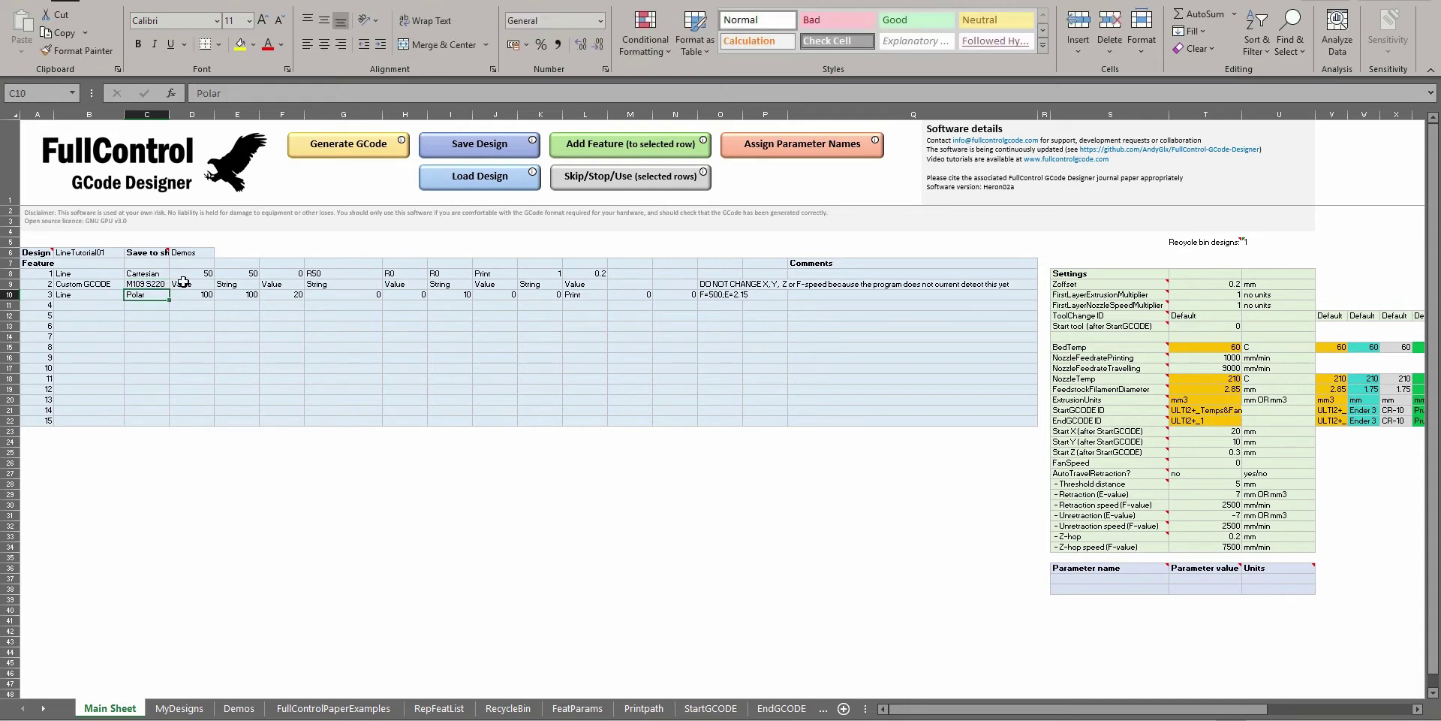
# Clear the leftover placeholders and comment in D9:O9, then generate the G-code
pyautogui.moveTo(182, 286); pyautogui.dragTo(725, 286)
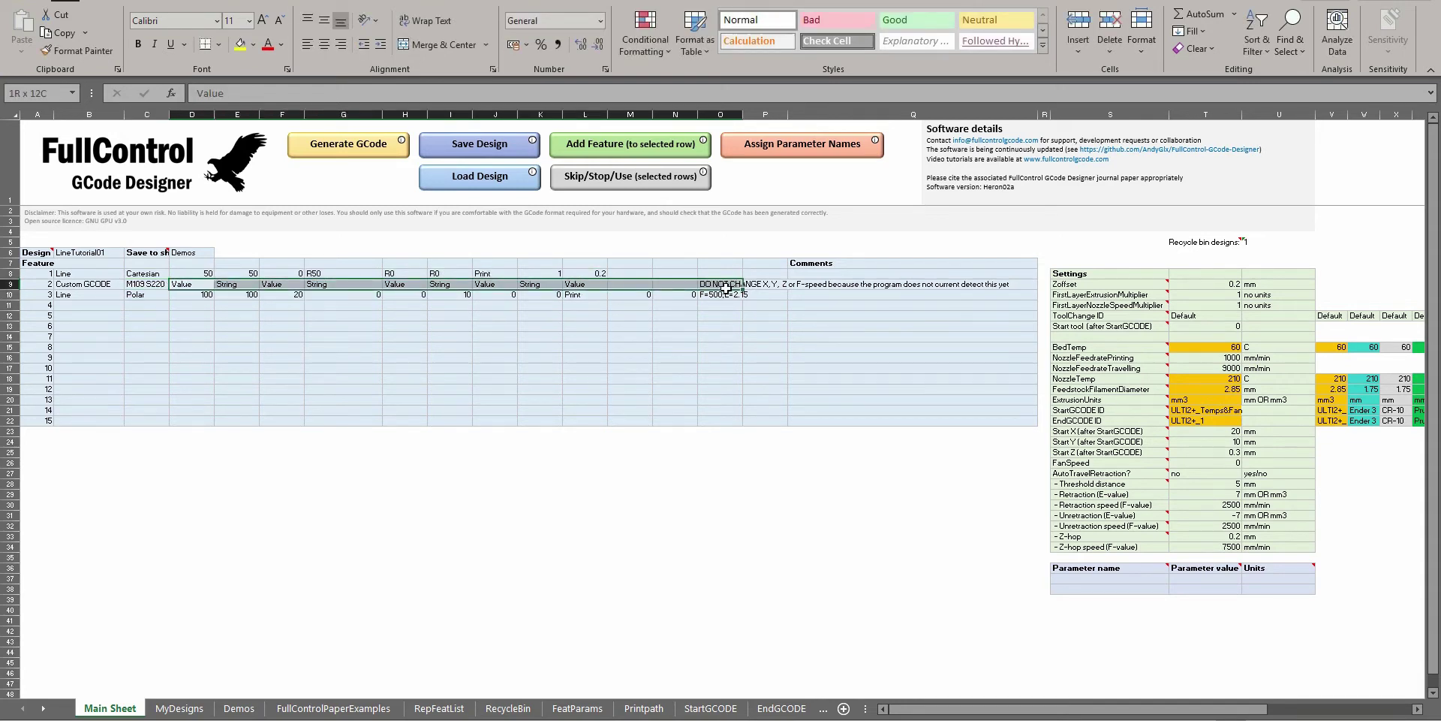
pyautogui.press('Delete')
pyautogui.click(209, 305)
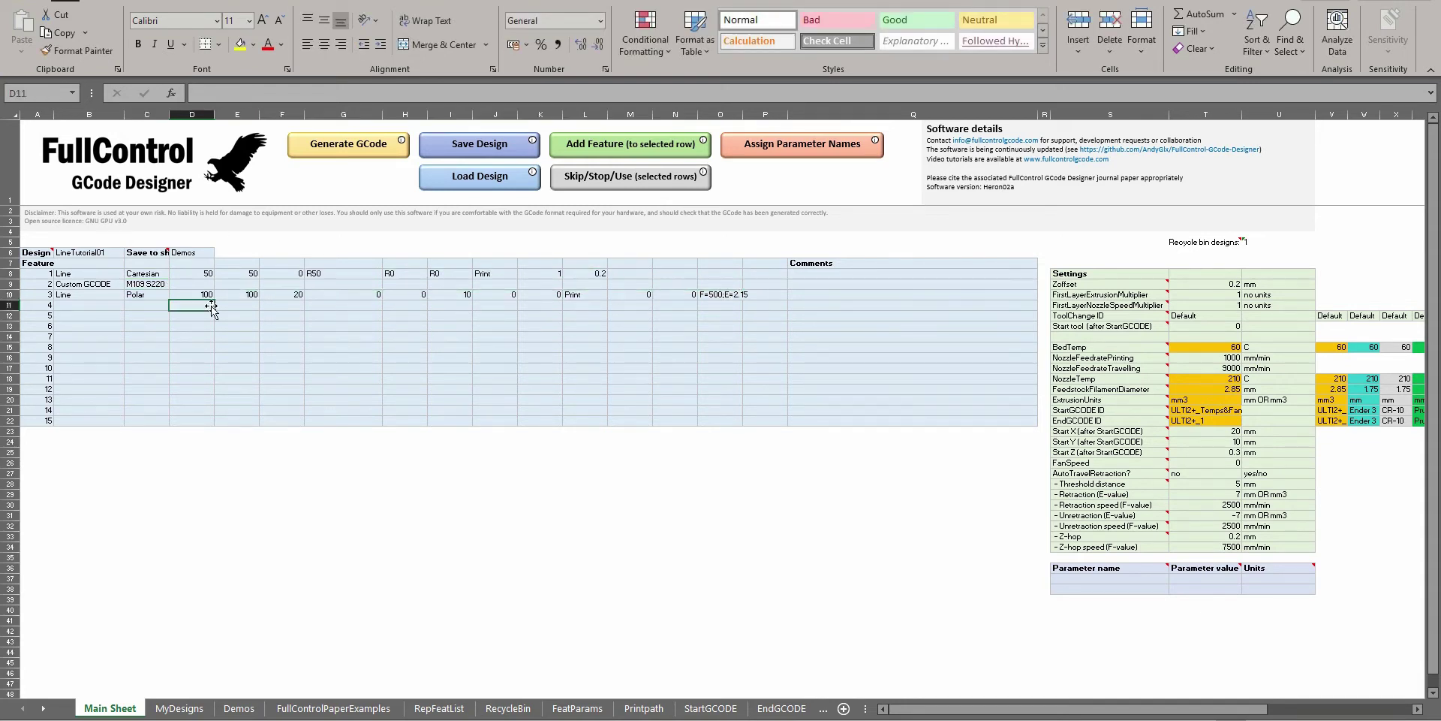
pyautogui.click(162, 284)
pyautogui.click(184, 289)
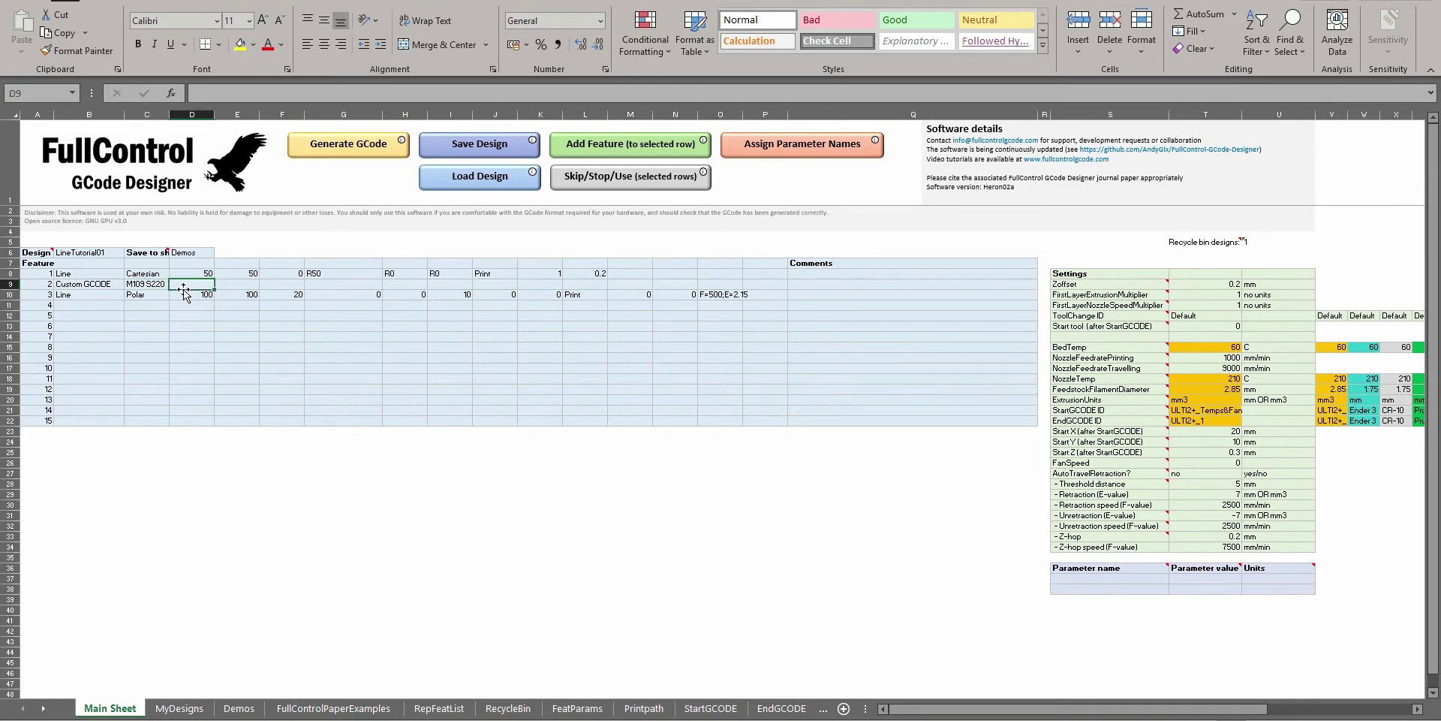
pyautogui.click(341, 144)
# Scroll the Repetier-Host G-code up to line 37 and highlight the M109 S220 line
pyautogui.press('Return')
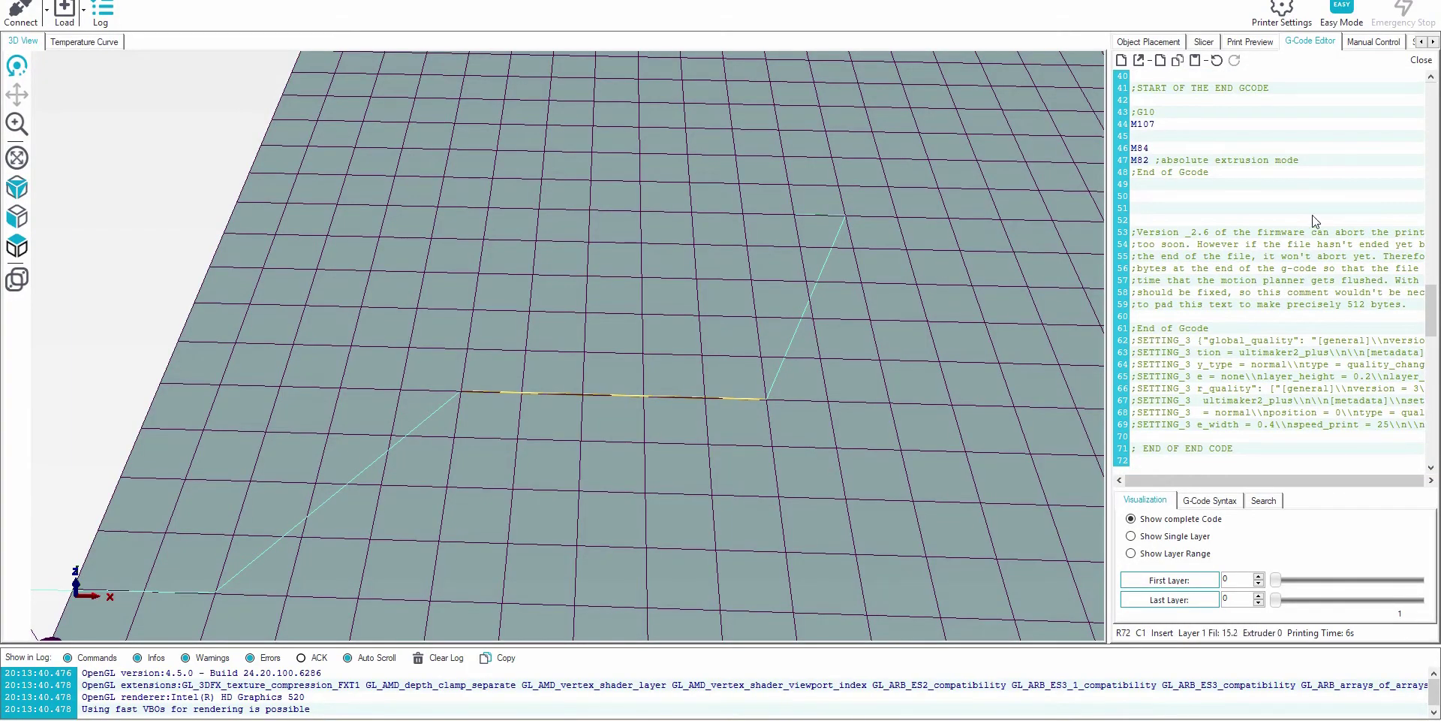
pyautogui.scroll(3, 1314, 219)
pyautogui.click(1191, 162)
pyautogui.moveTo(1191, 161); pyautogui.dragTo(1125, 167)
pyautogui.click(1156, 167)
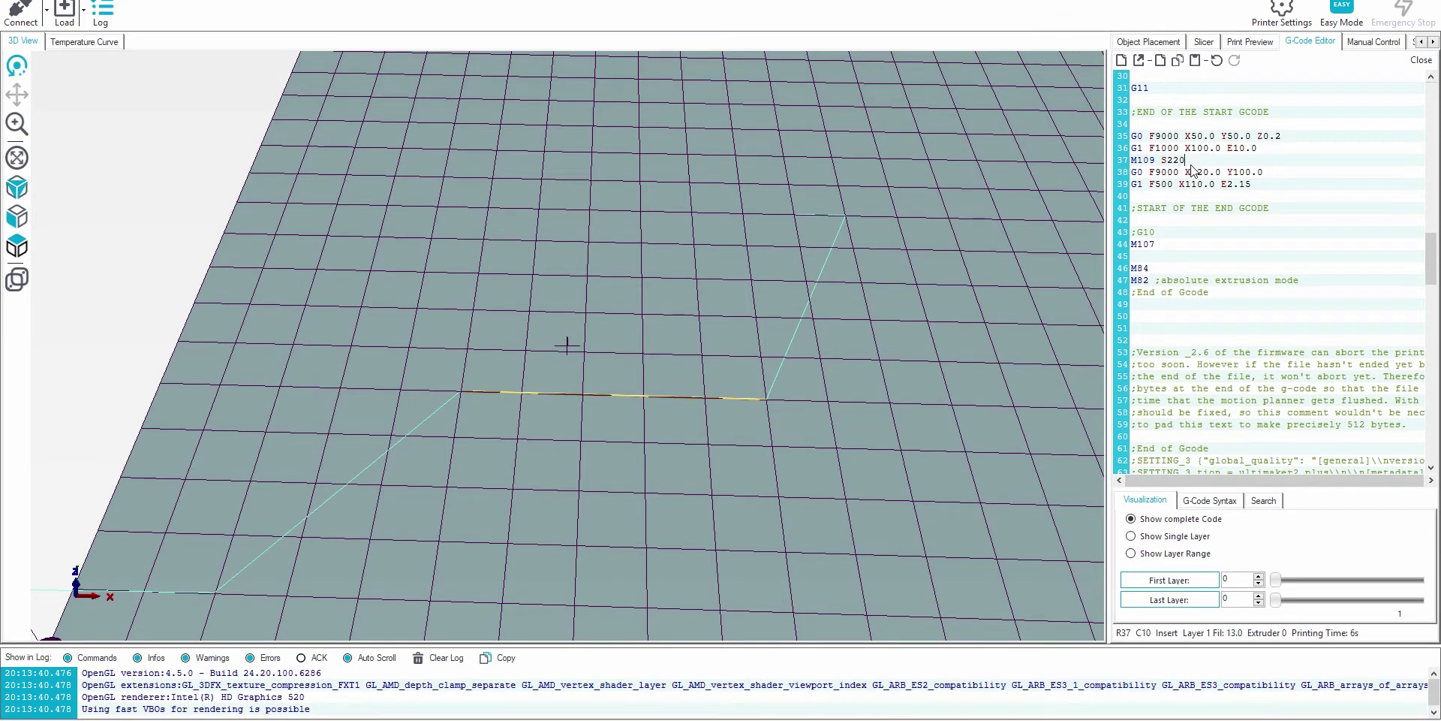
pyautogui.click(1180, 163)
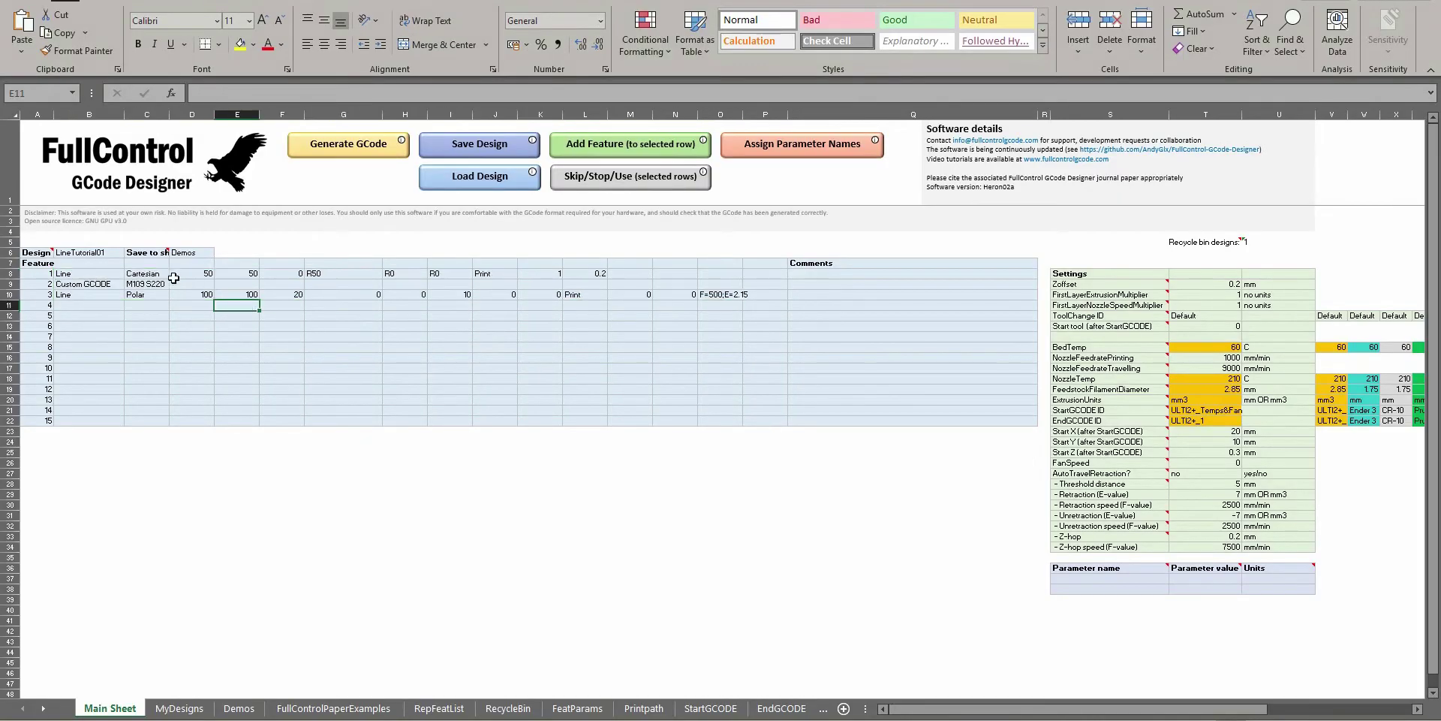
# Replace row 9 with a fresh Custom GCODE feature
pyautogui.click(132, 303)
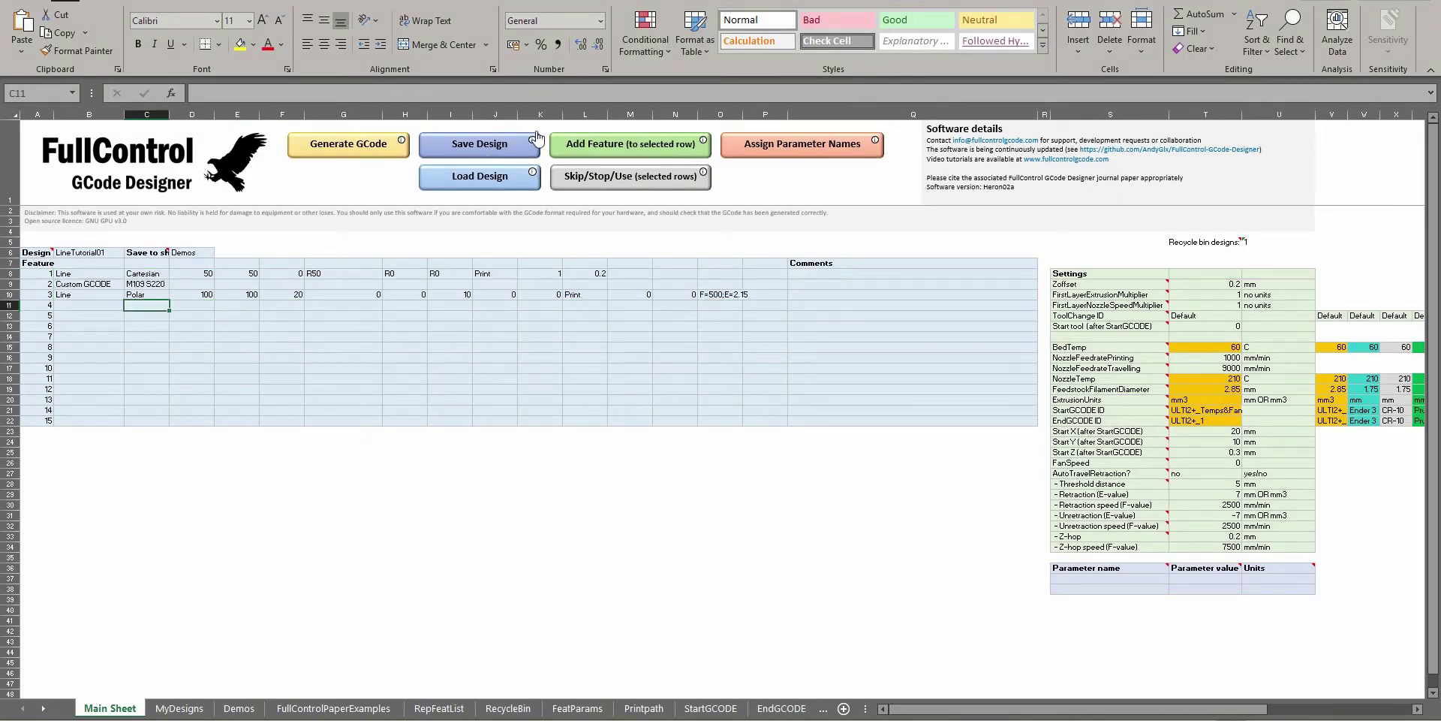
pyautogui.click(147, 283)
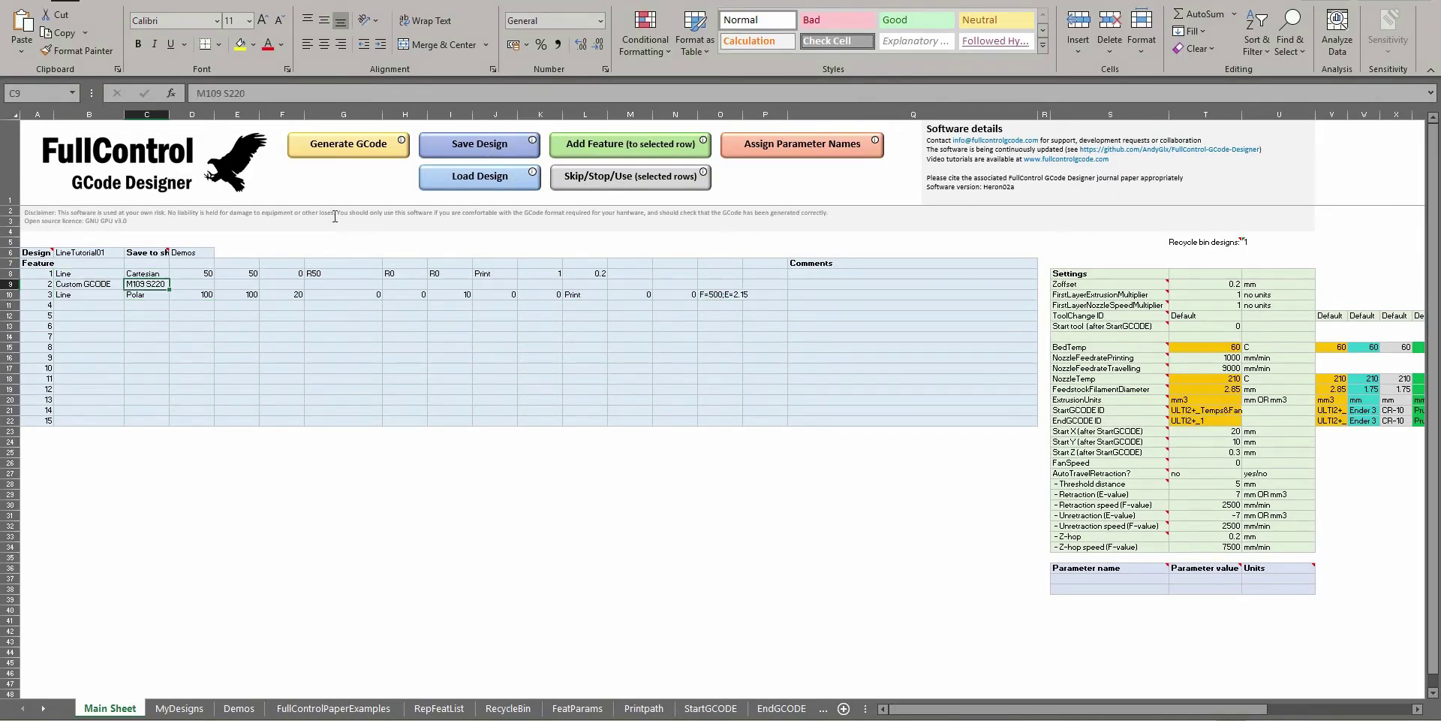
pyautogui.click(617, 146)
pyautogui.click(749, 404)
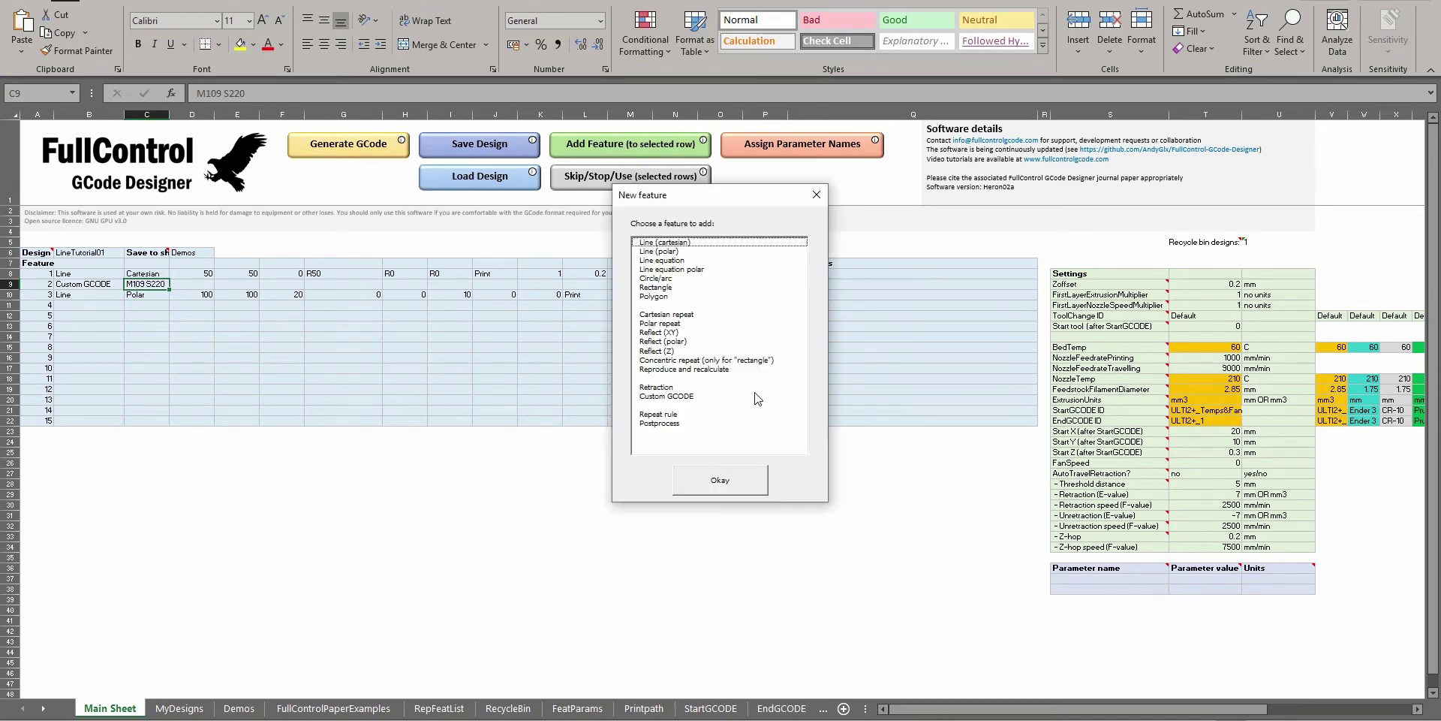
pyautogui.doubleClick(671, 397)
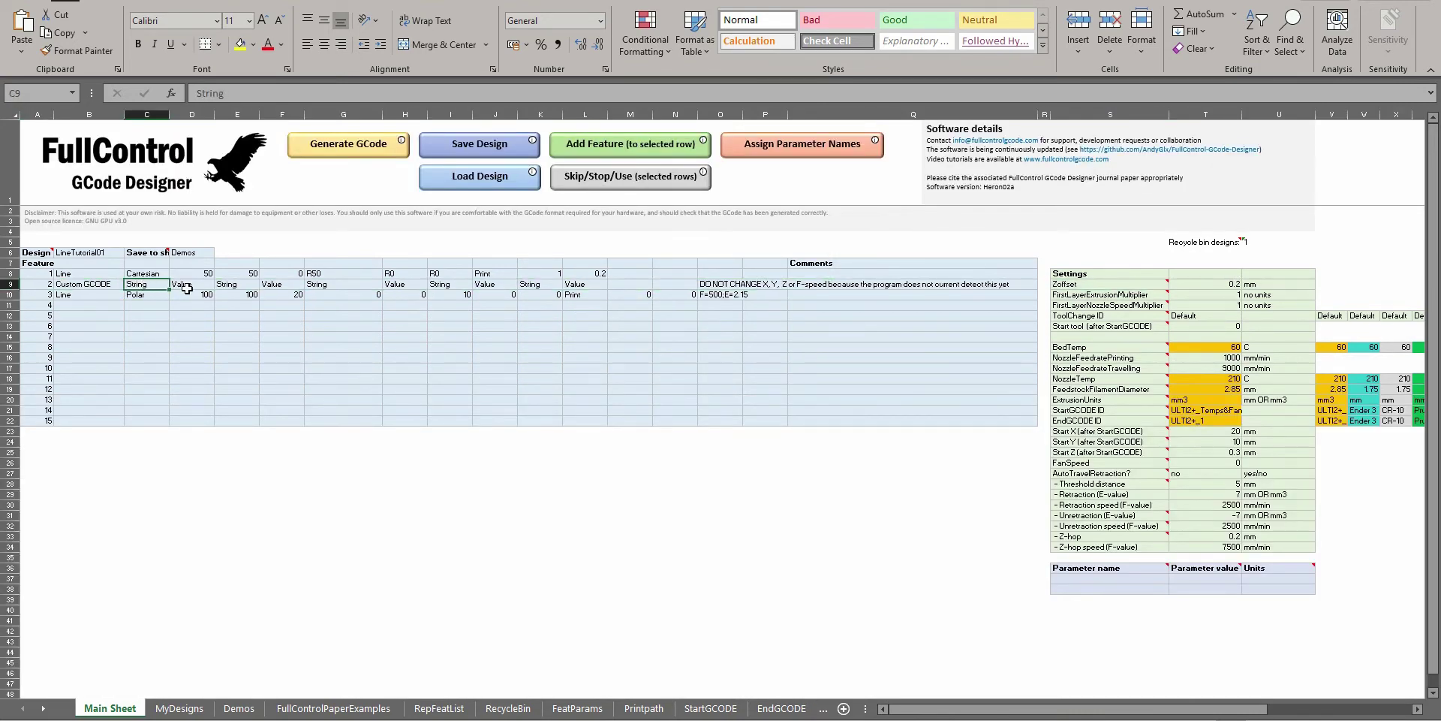
# Review the placeholder cells along row 9 of the new Custom GCODE feature
pyautogui.click(187, 286)
pyautogui.click(229, 284)
pyautogui.click(275, 284)
pyautogui.click(325, 284)
pyautogui.click(386, 283)
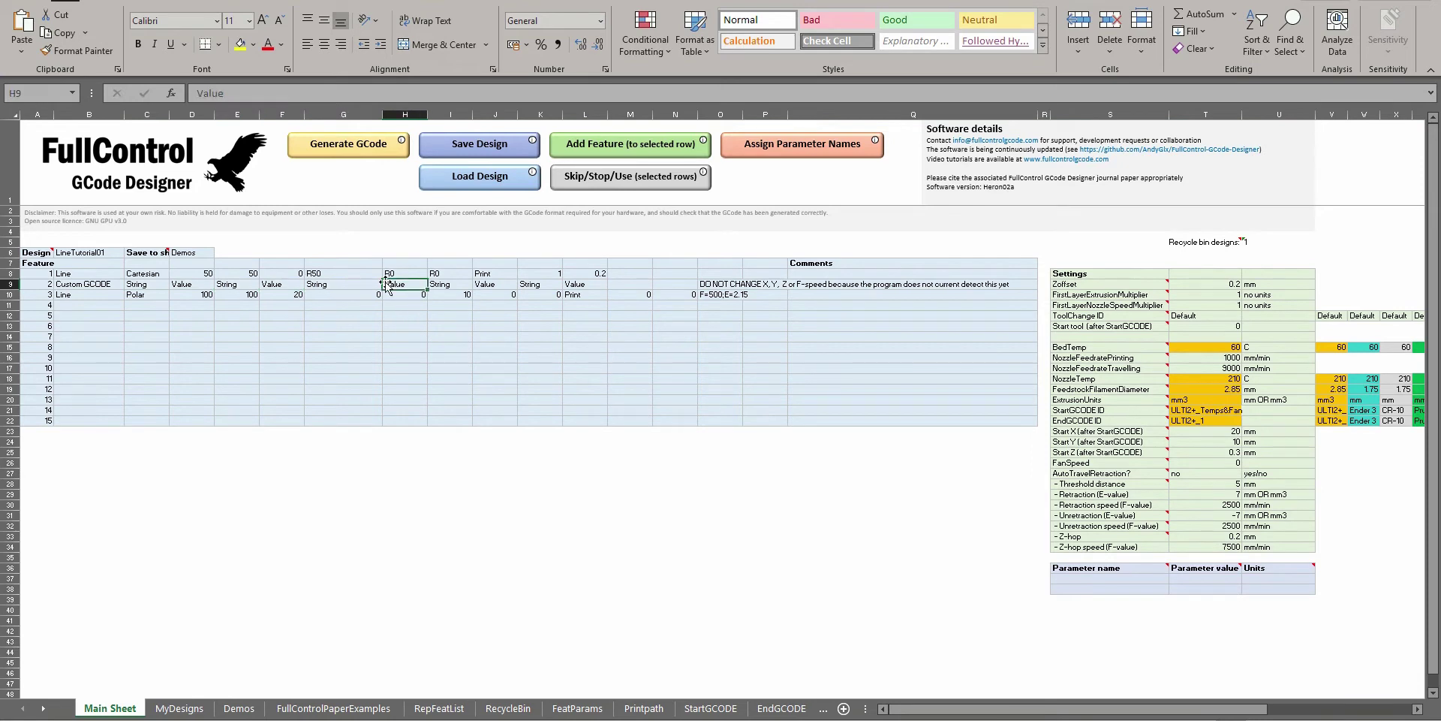
pyautogui.click(146, 284)
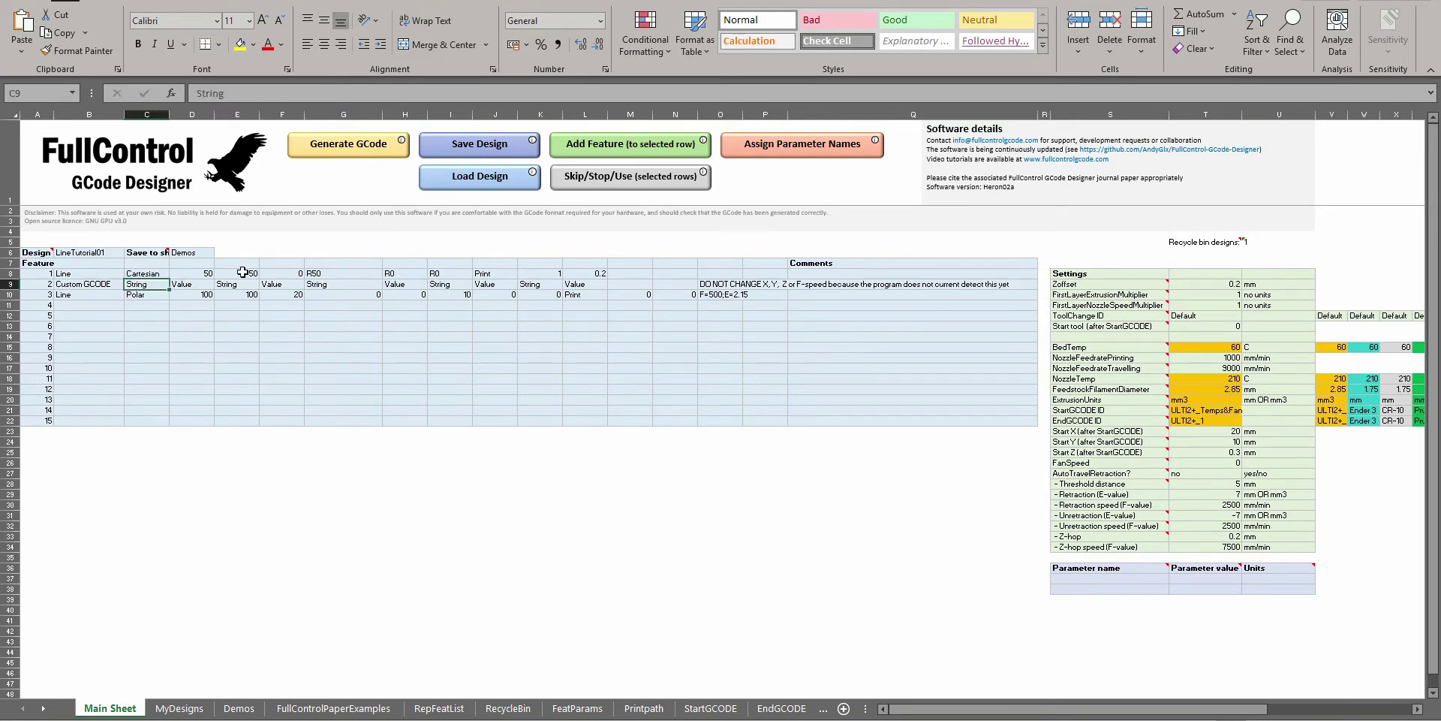
pyautogui.click(199, 284)
pyautogui.click(253, 284)
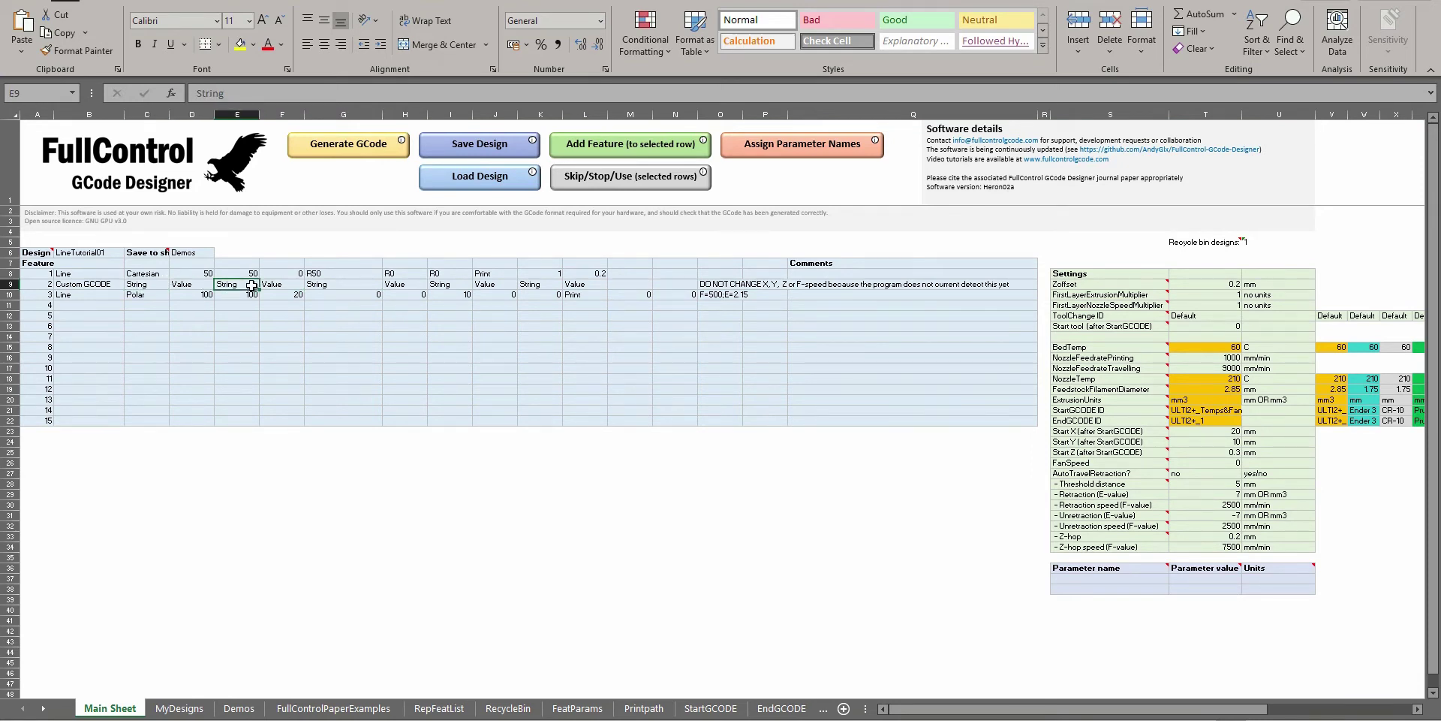
pyautogui.click(272, 283)
pyautogui.click(329, 284)
# Enter M109 S in C9 and the value 220 in D9
pyautogui.click(147, 286)
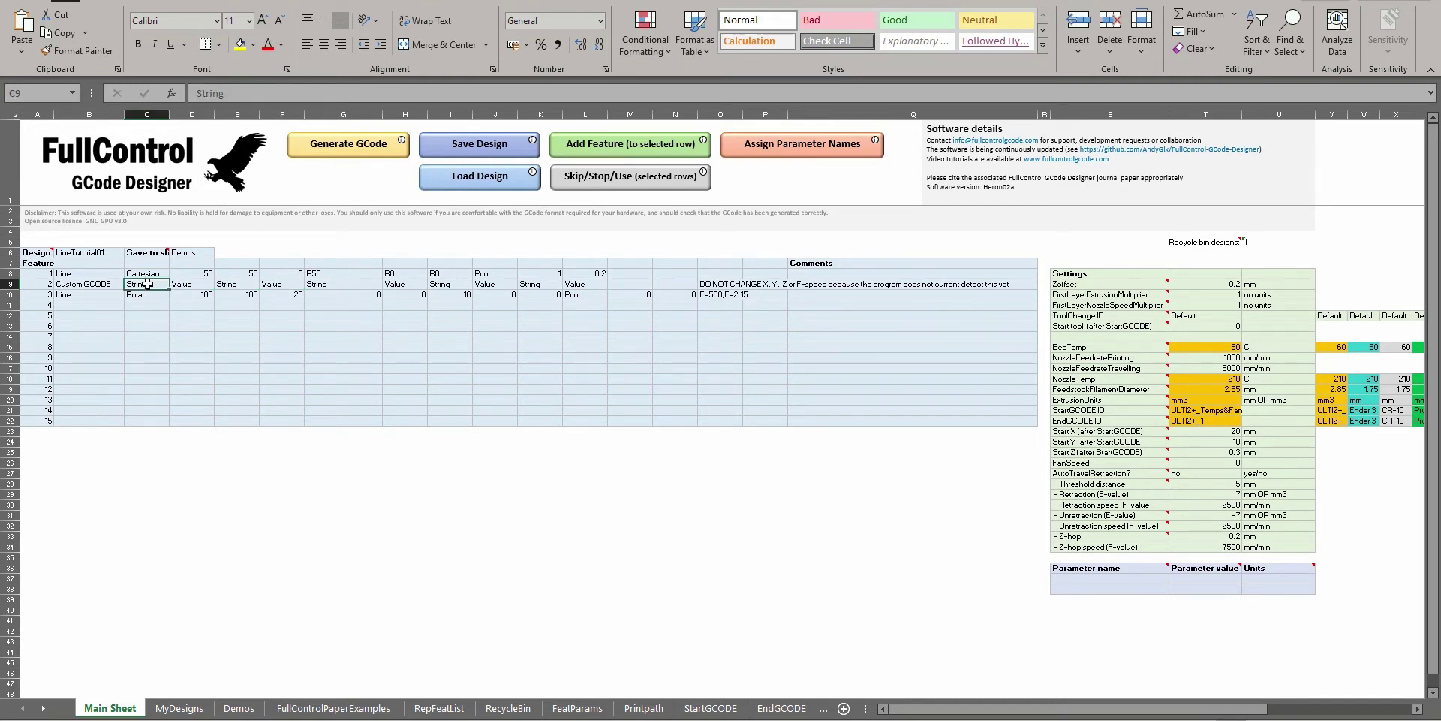
pyautogui.write('M109 S')
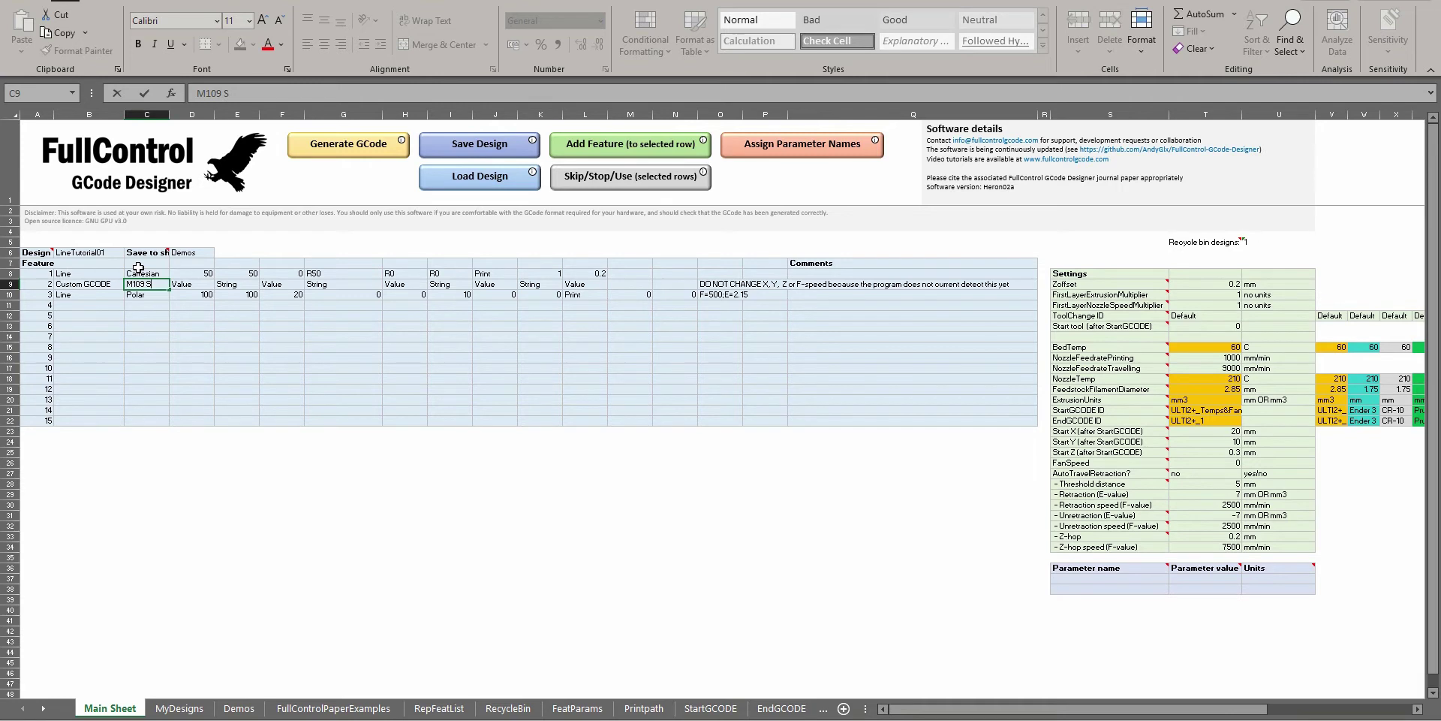
pyautogui.press('Tab')
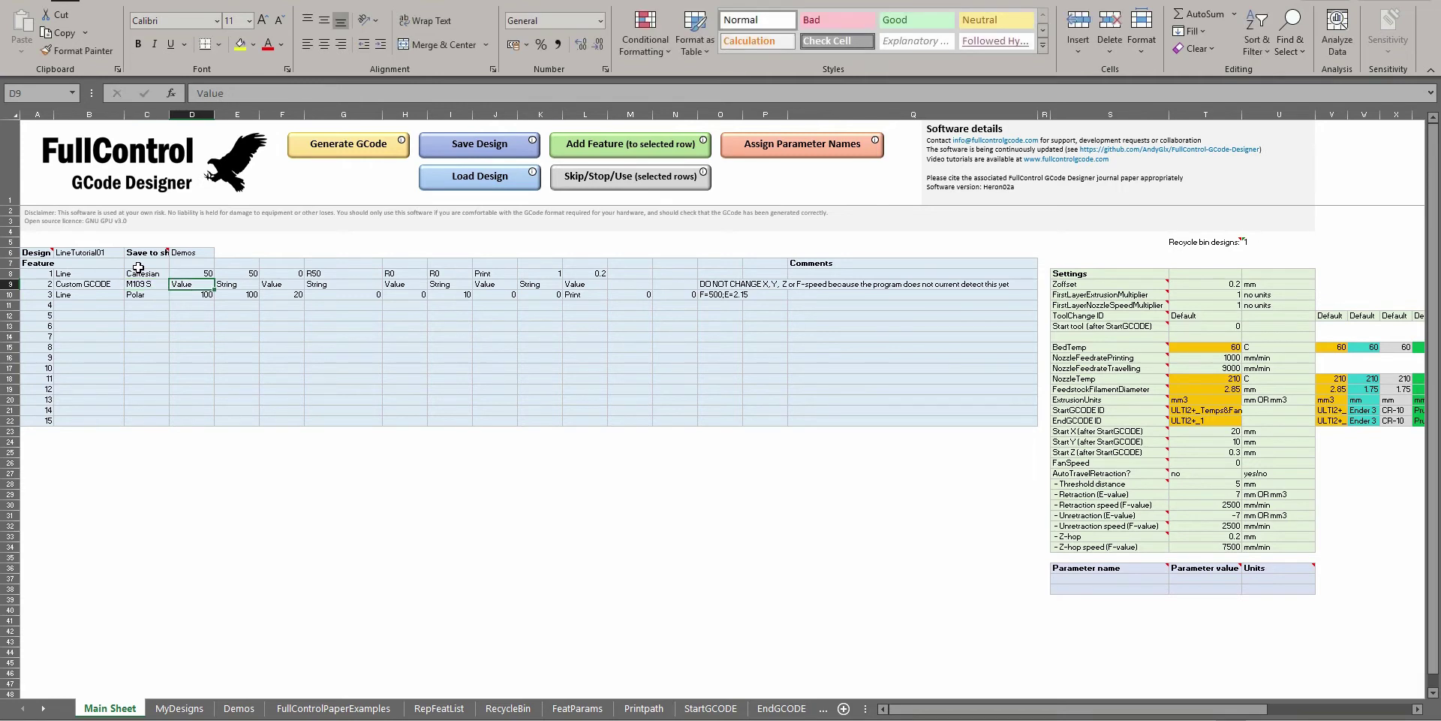
pyautogui.write('22')
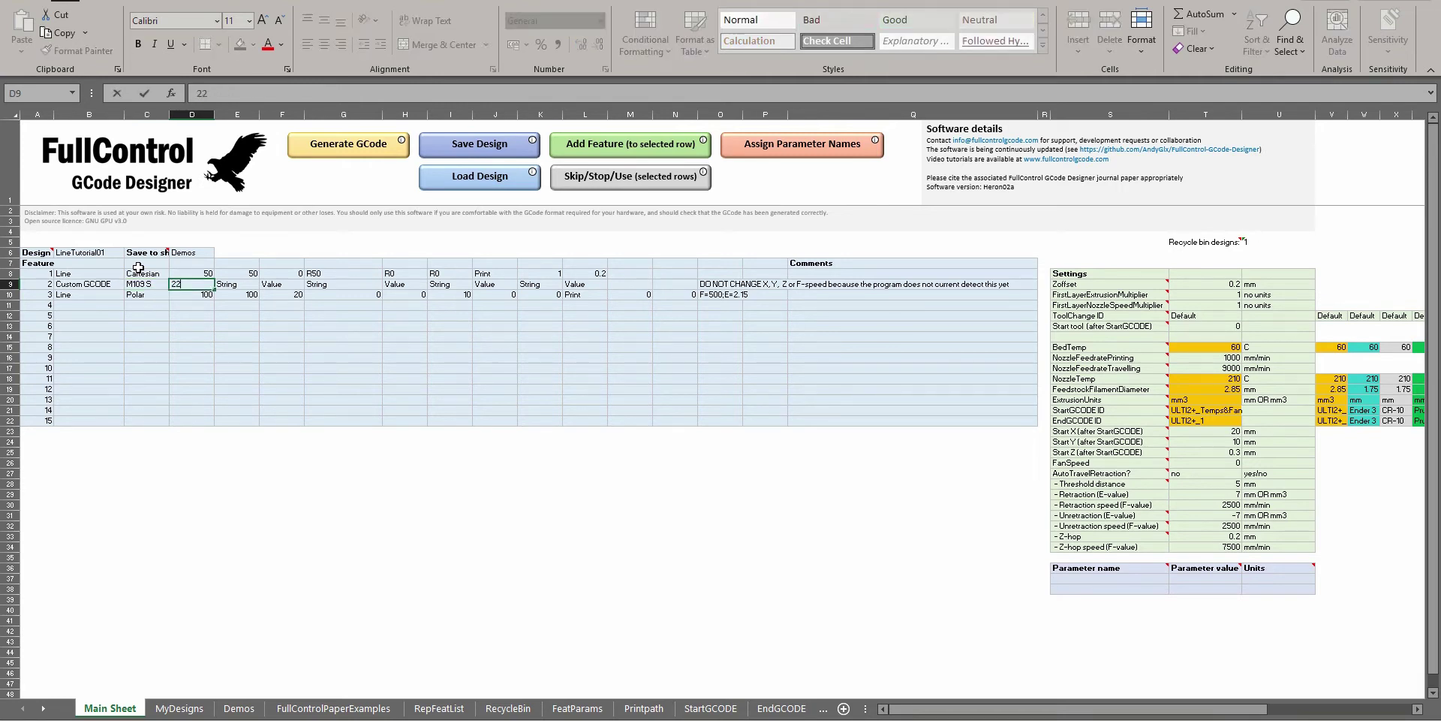
pyautogui.write('0')
pyautogui.press('Return')
# Clear the leftover entries in E9:O9, keeping 220 in D9
pyautogui.moveTo(232, 284); pyautogui.dragTo(727, 283)
pyautogui.press('Delete')
pyautogui.click(286, 307)
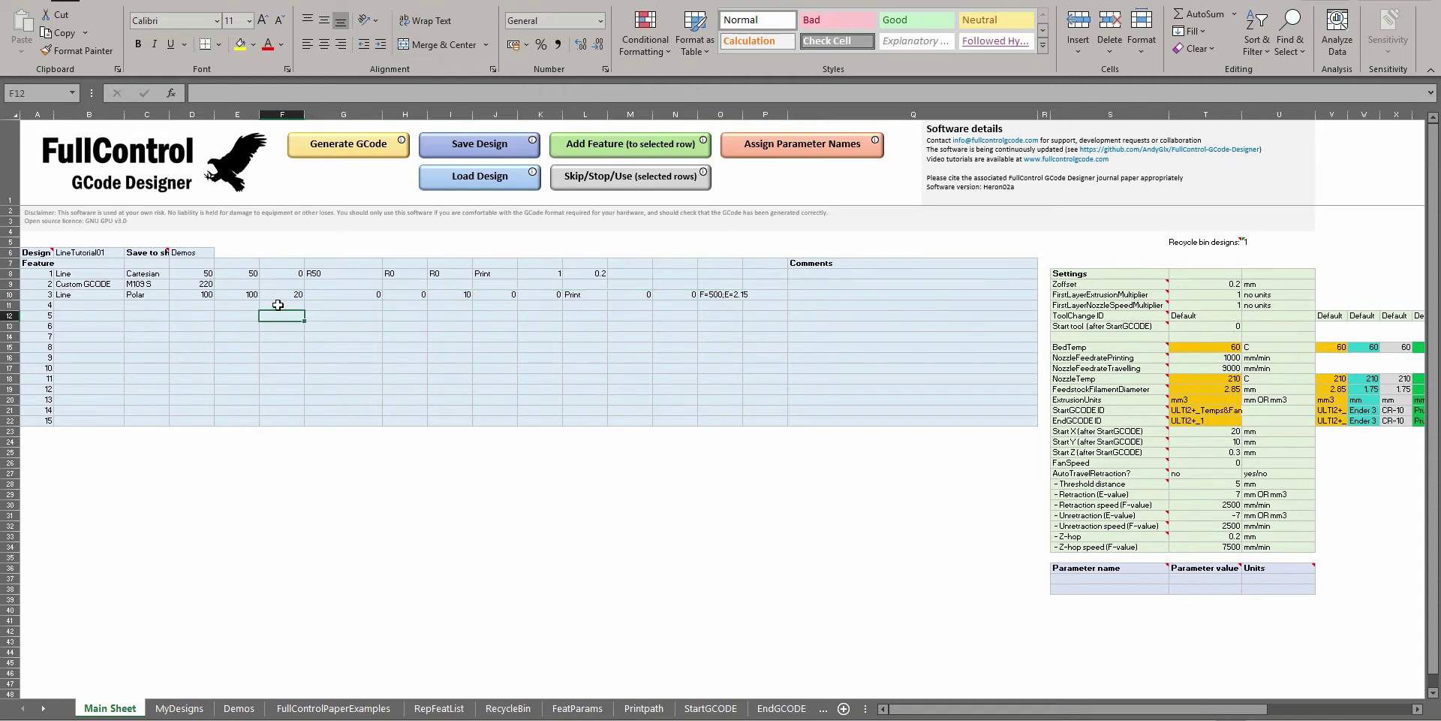
pyautogui.click(198, 284)
pyautogui.doubleClick(198, 284)
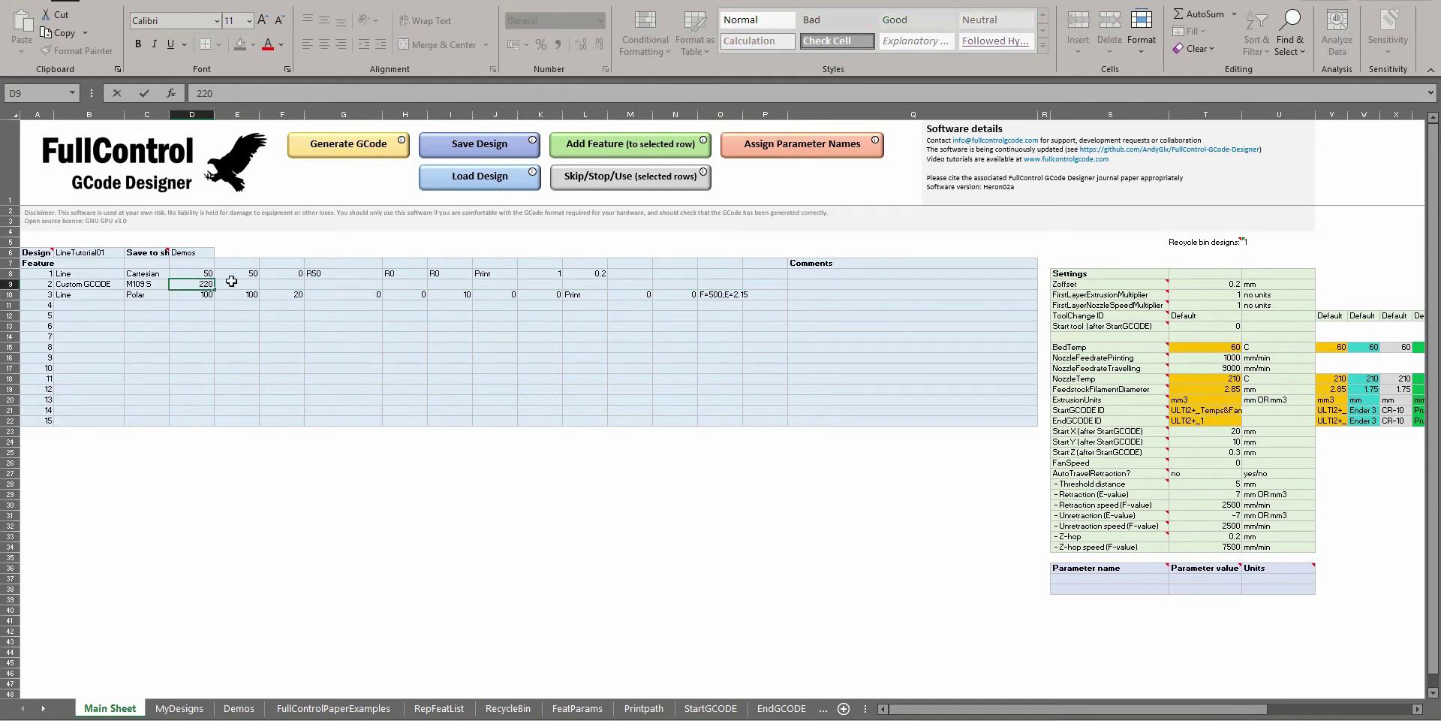
pyautogui.press('Return')
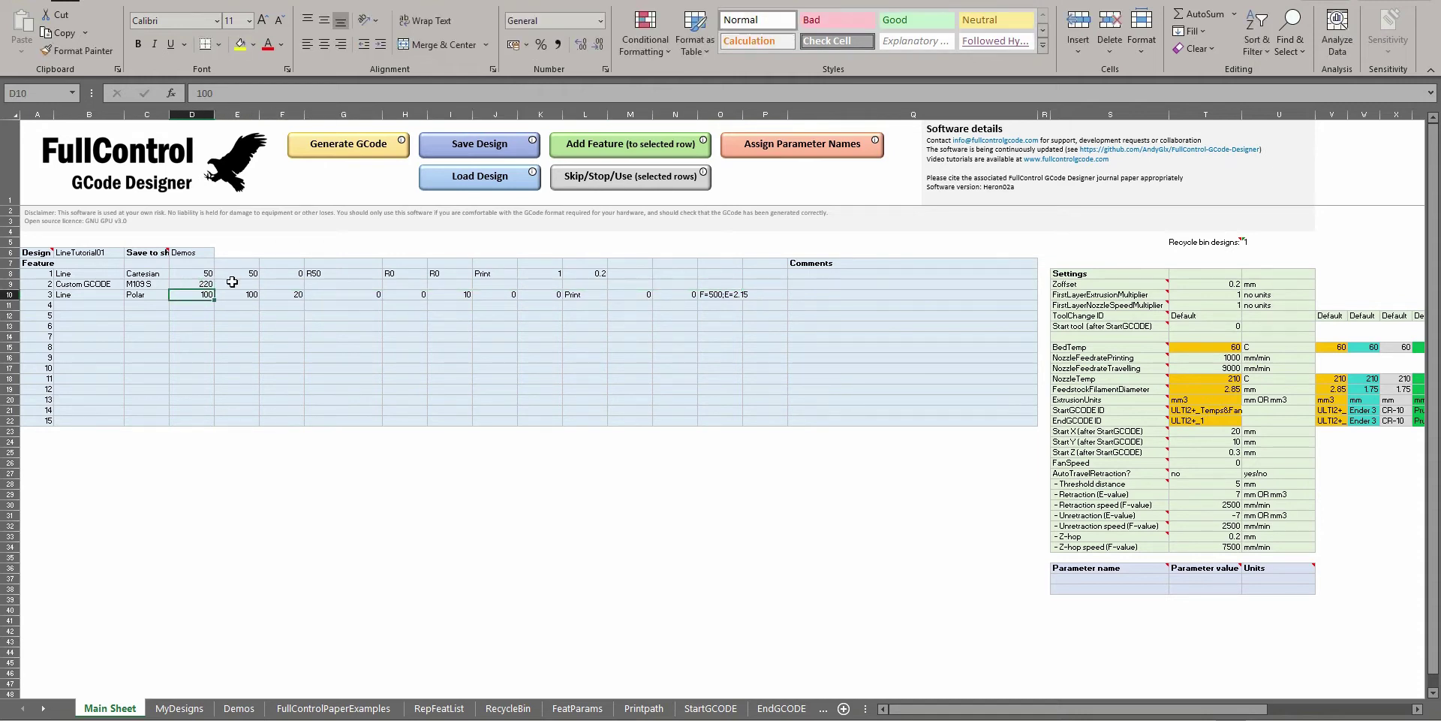
# Generate the G-code and check that it still shows M109 S220 in Repetier-Host
pyautogui.click(360, 147)
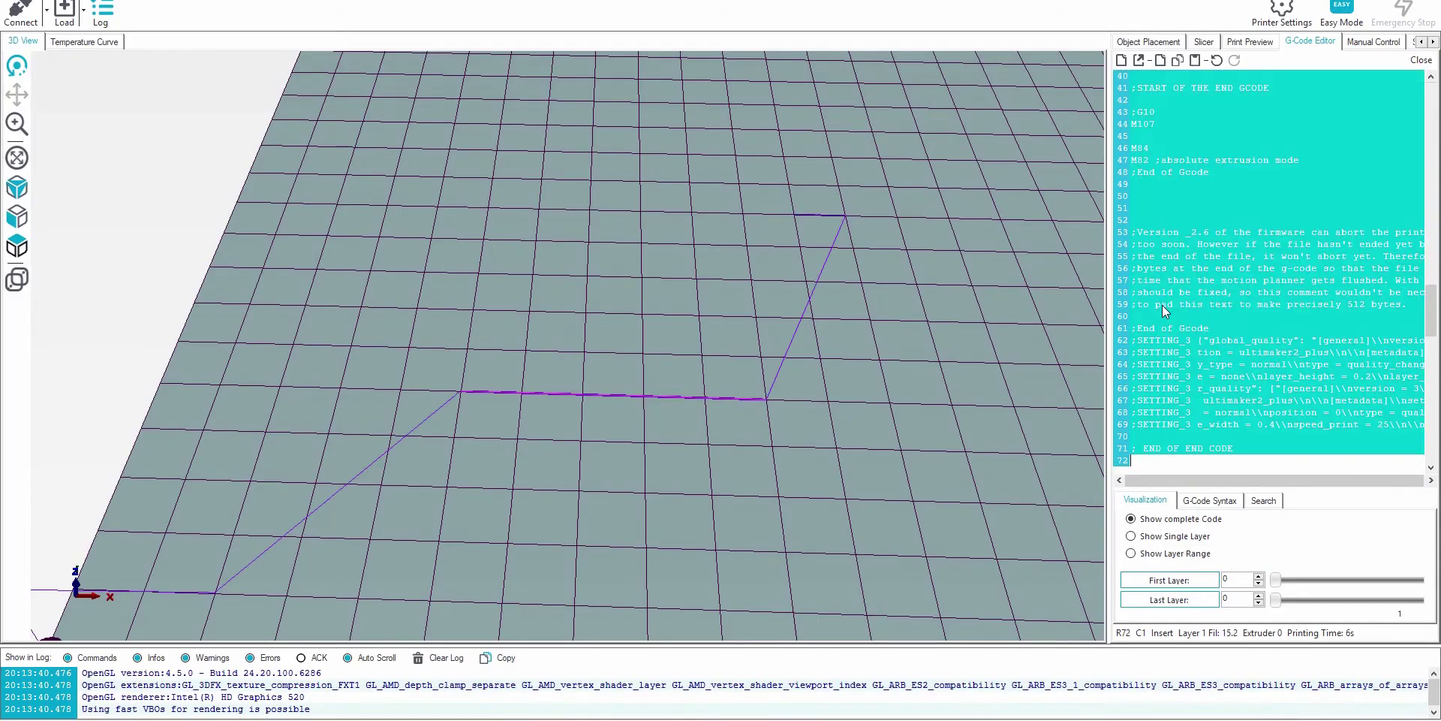
pyautogui.click(1226, 229)
pyautogui.doubleClick(1201, 163)
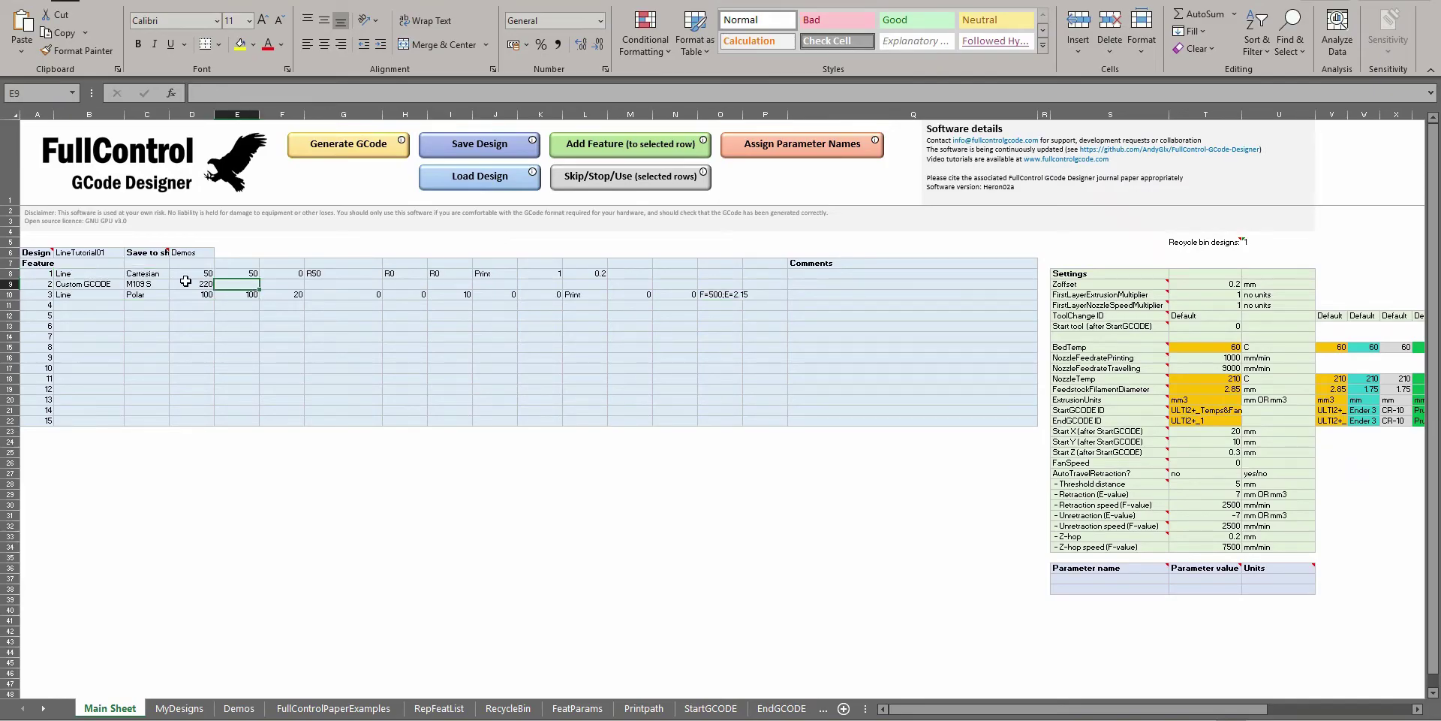
# Check rows 9 and 10, then choose row 11 for a fourth feature
pyautogui.click(186, 283)
pyautogui.click(144, 284)
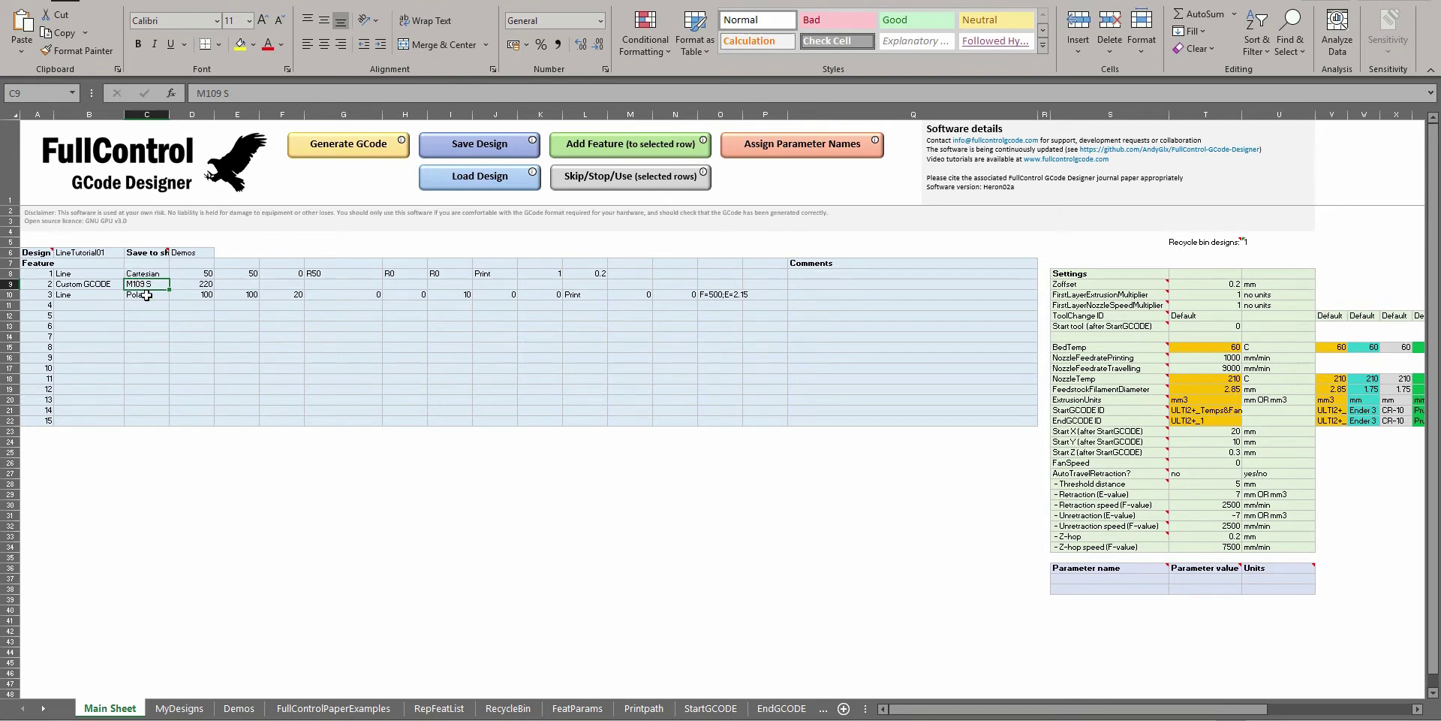
pyautogui.click(142, 293)
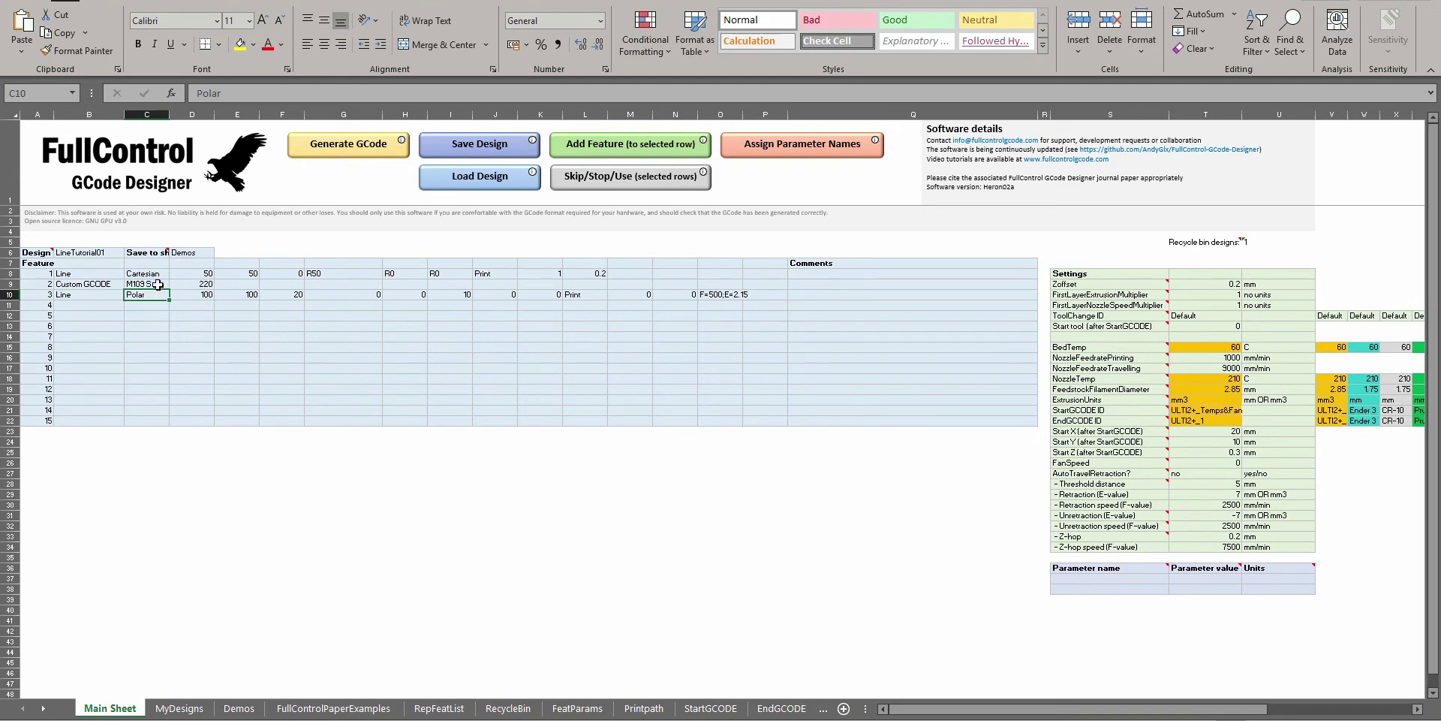
pyautogui.click(141, 303)
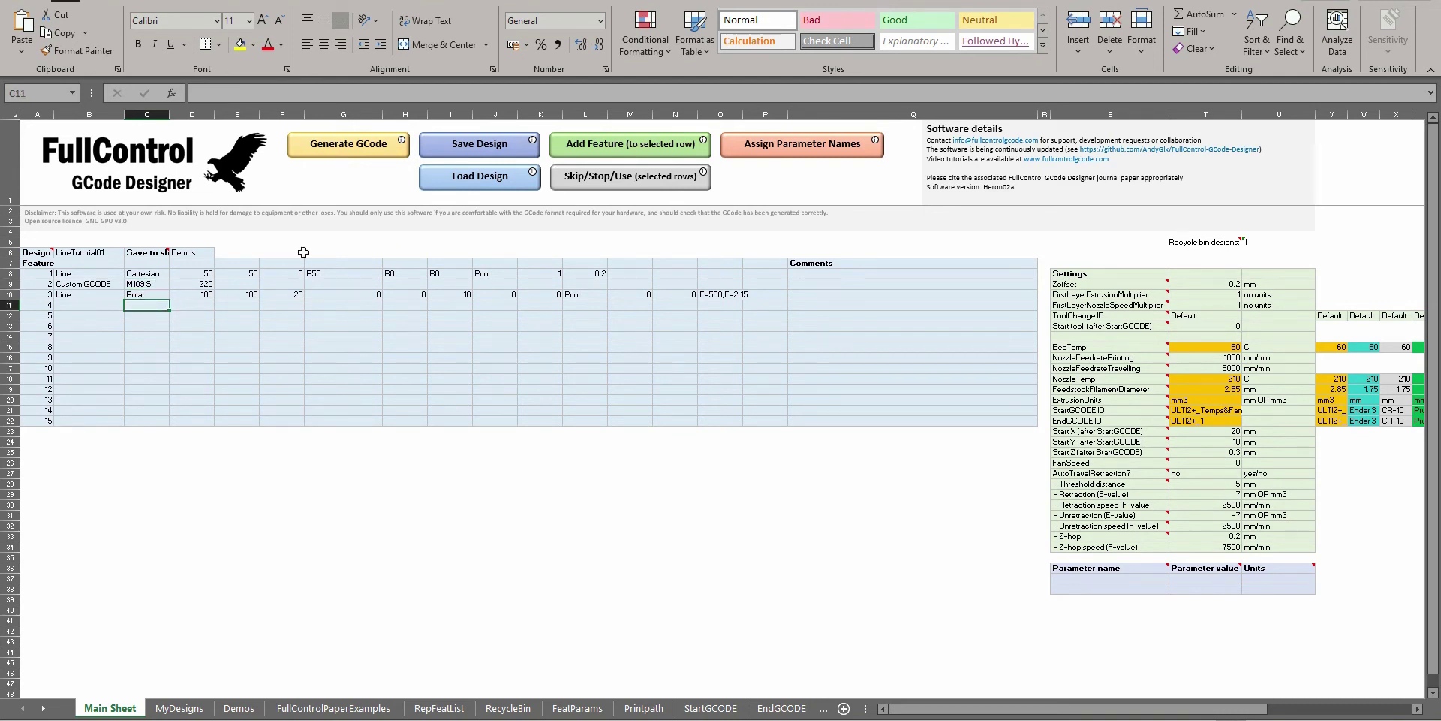
pyautogui.click(635, 153)
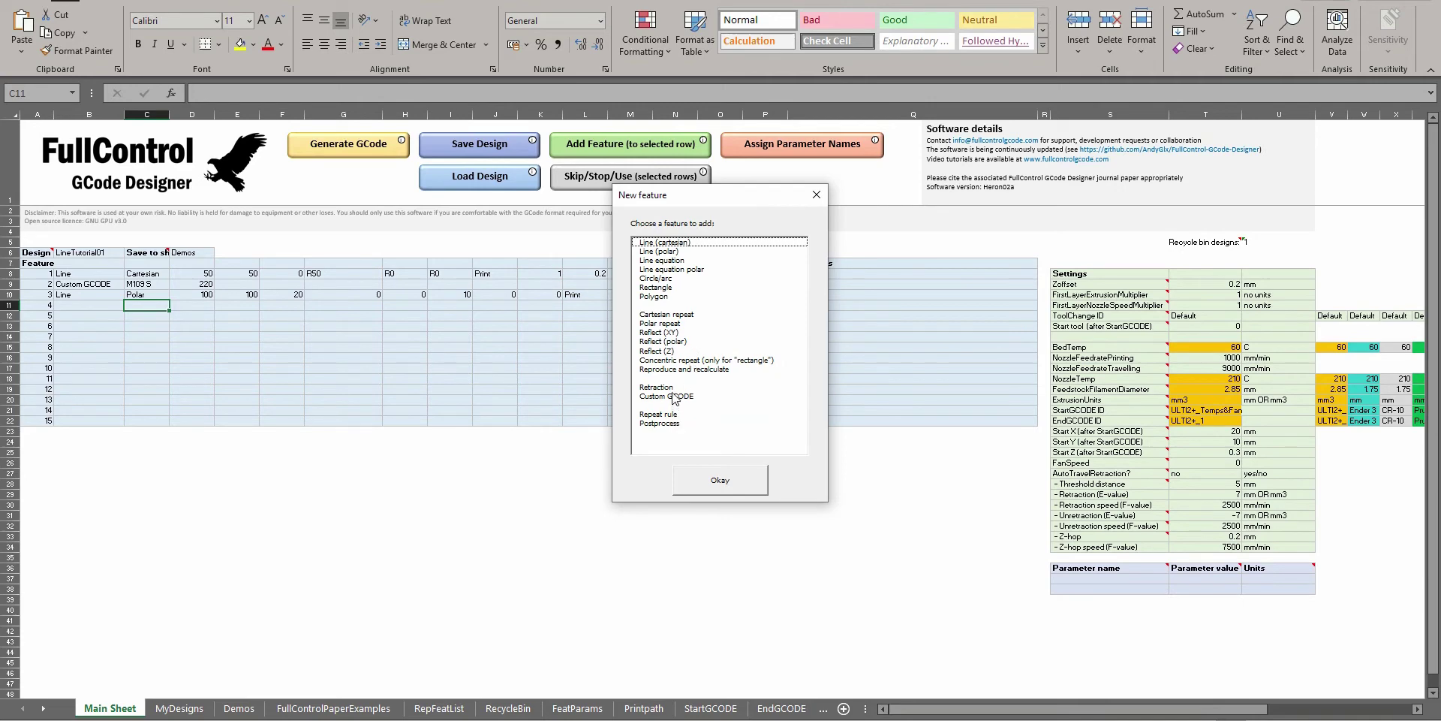
# Add a Cartesian repeat feature in row 11 that repeats features 1-3
pyautogui.doubleClick(679, 316)
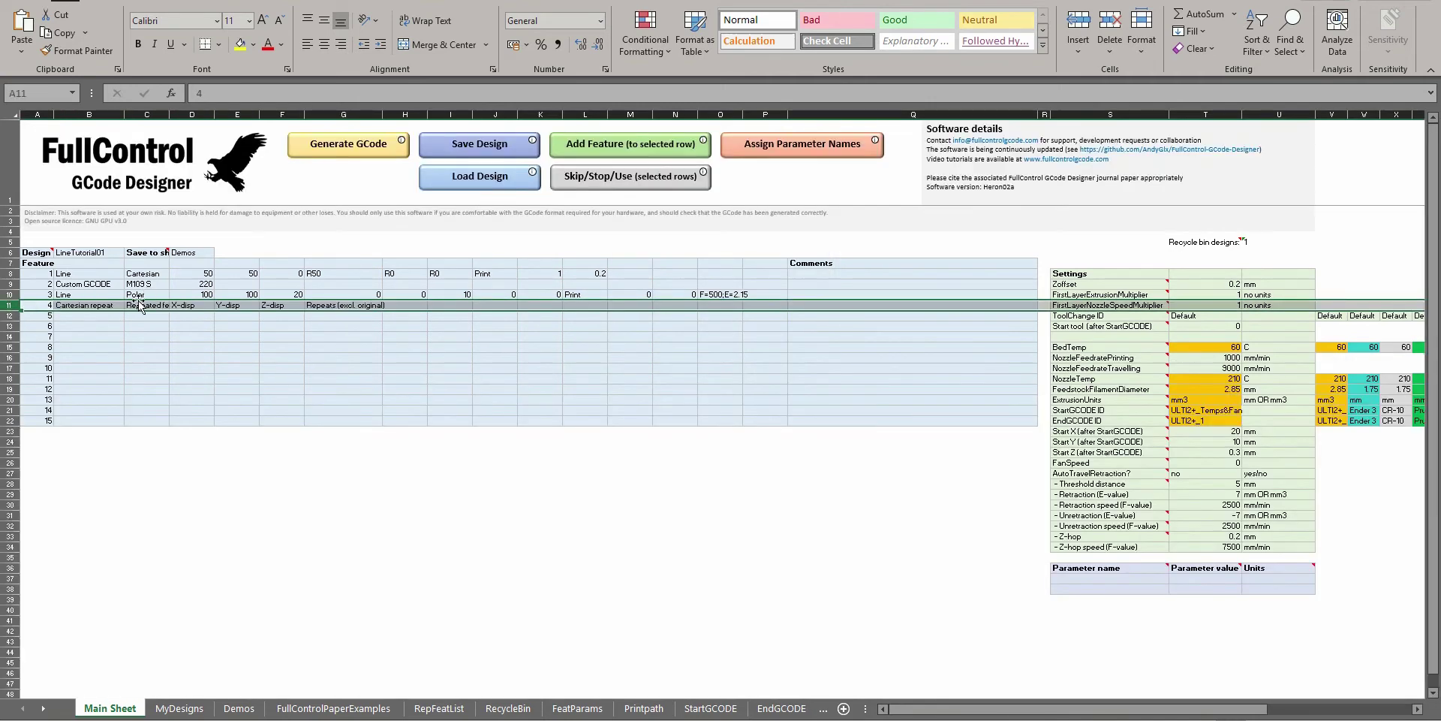
pyautogui.moveTo(84, 274); pyautogui.dragTo(142, 308)
pyautogui.click(150, 304)
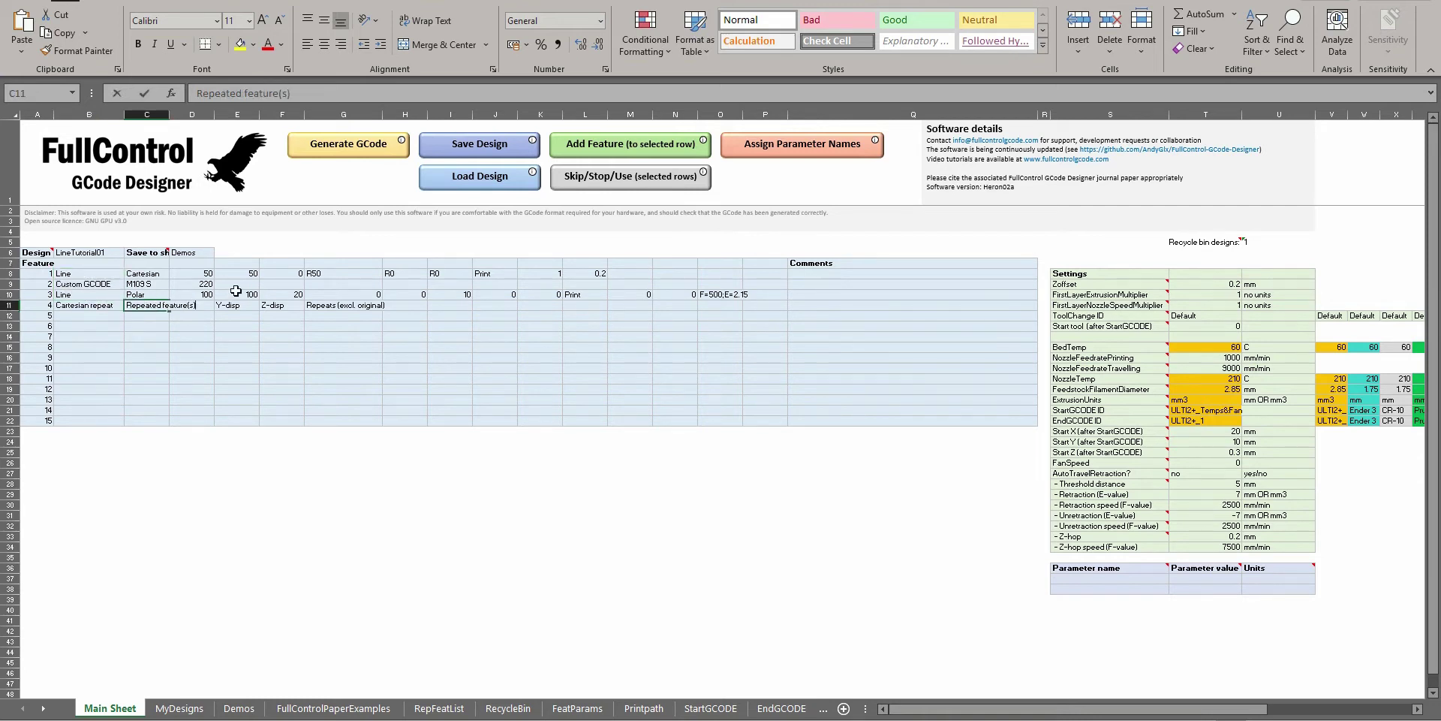
pyautogui.write('1-3')
pyautogui.press('Tab')
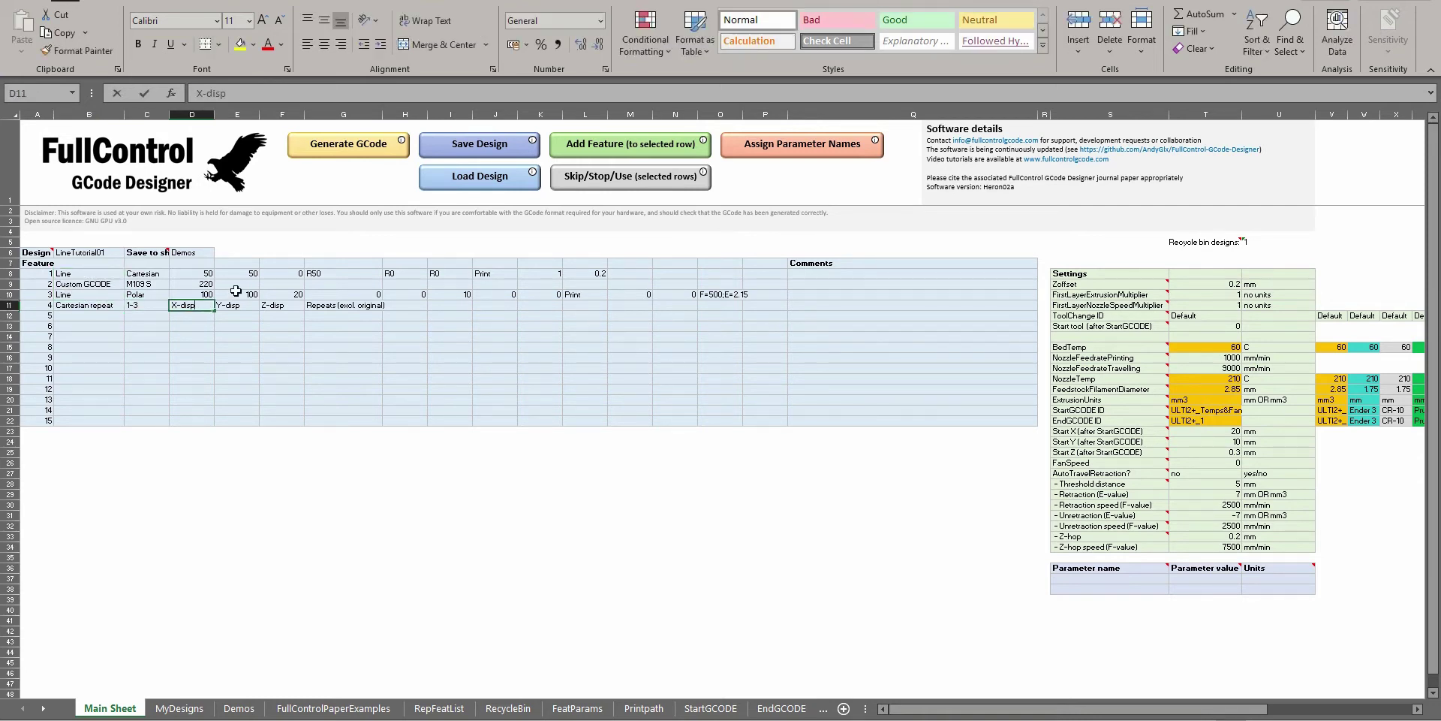
# Set the repeat's offsets to X 0, Y 0, Z 0.2 with 20 repeats
pyautogui.write('0')
pyautogui.press('Tab')
pyautogui.write('0')
pyautogui.press('Tab')
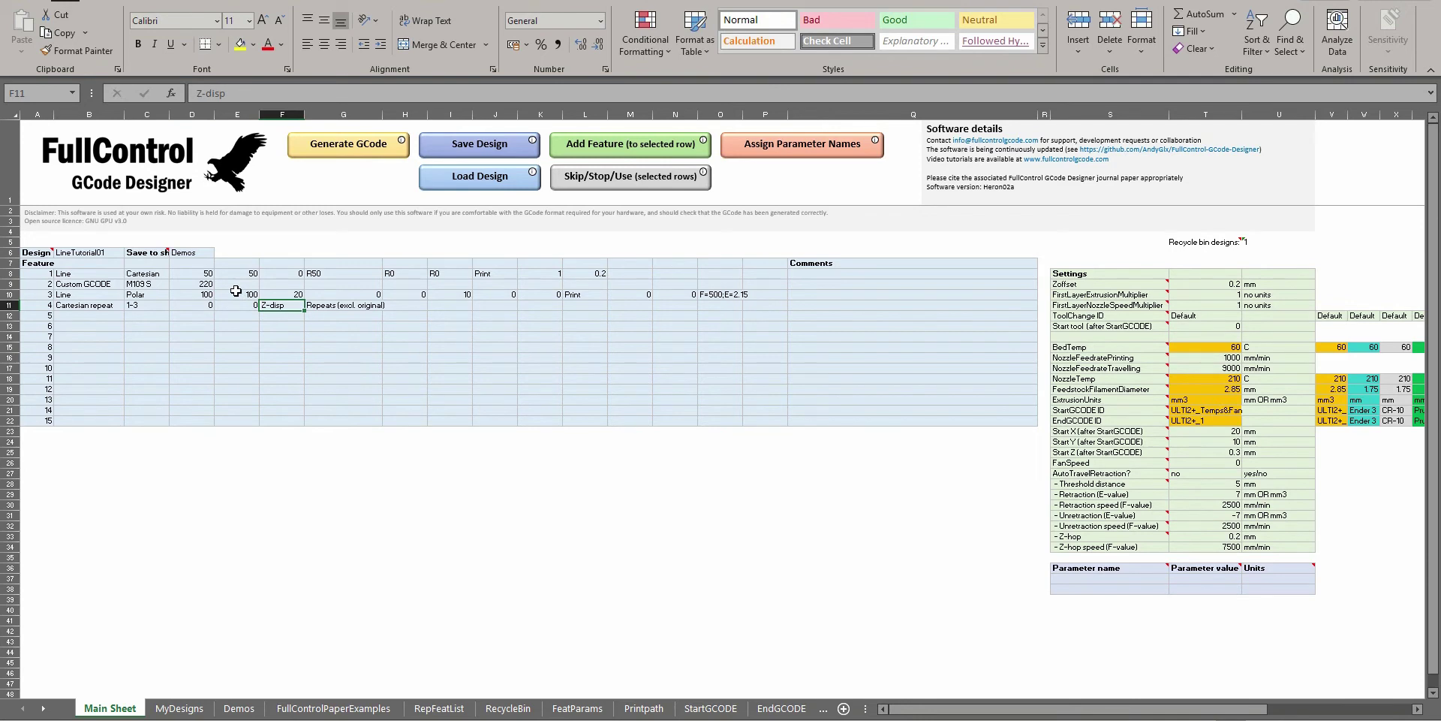
pyautogui.write('0.2')
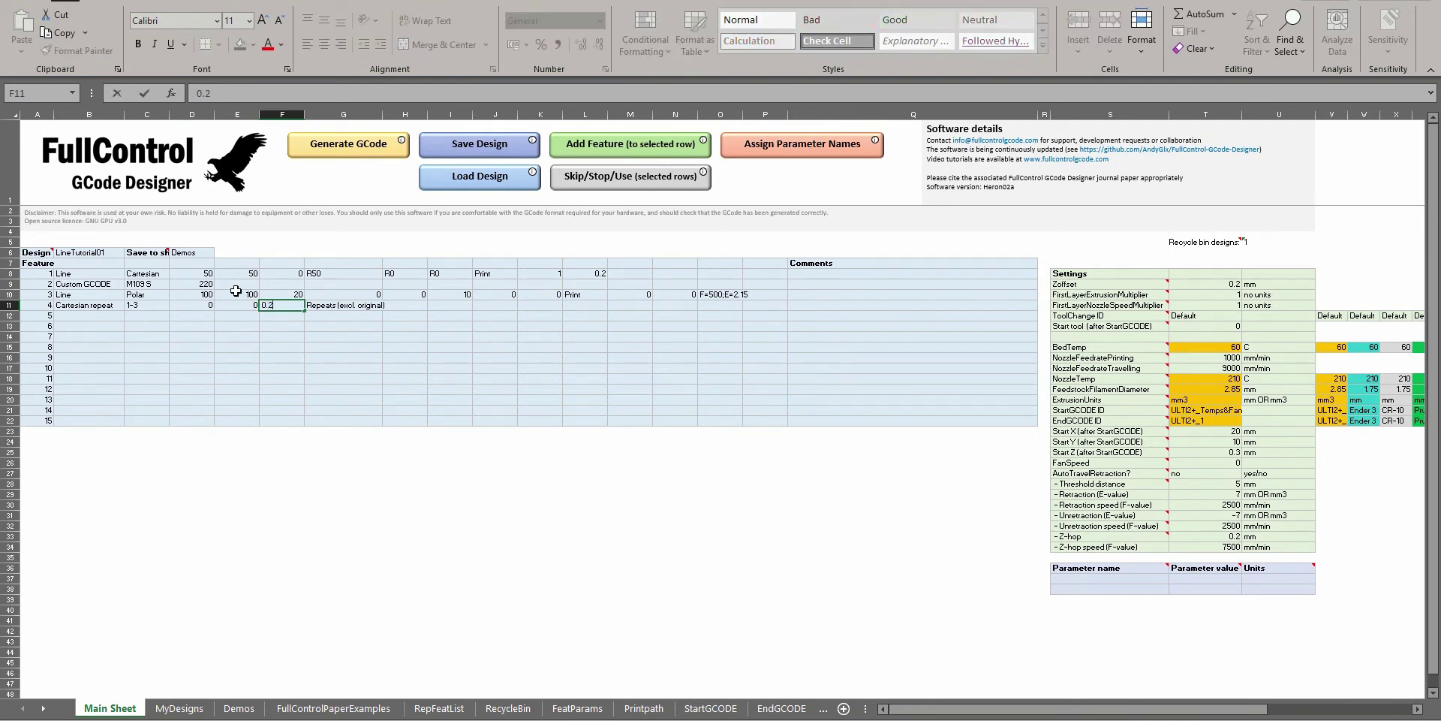
pyautogui.press('Tab')
pyautogui.write('1')
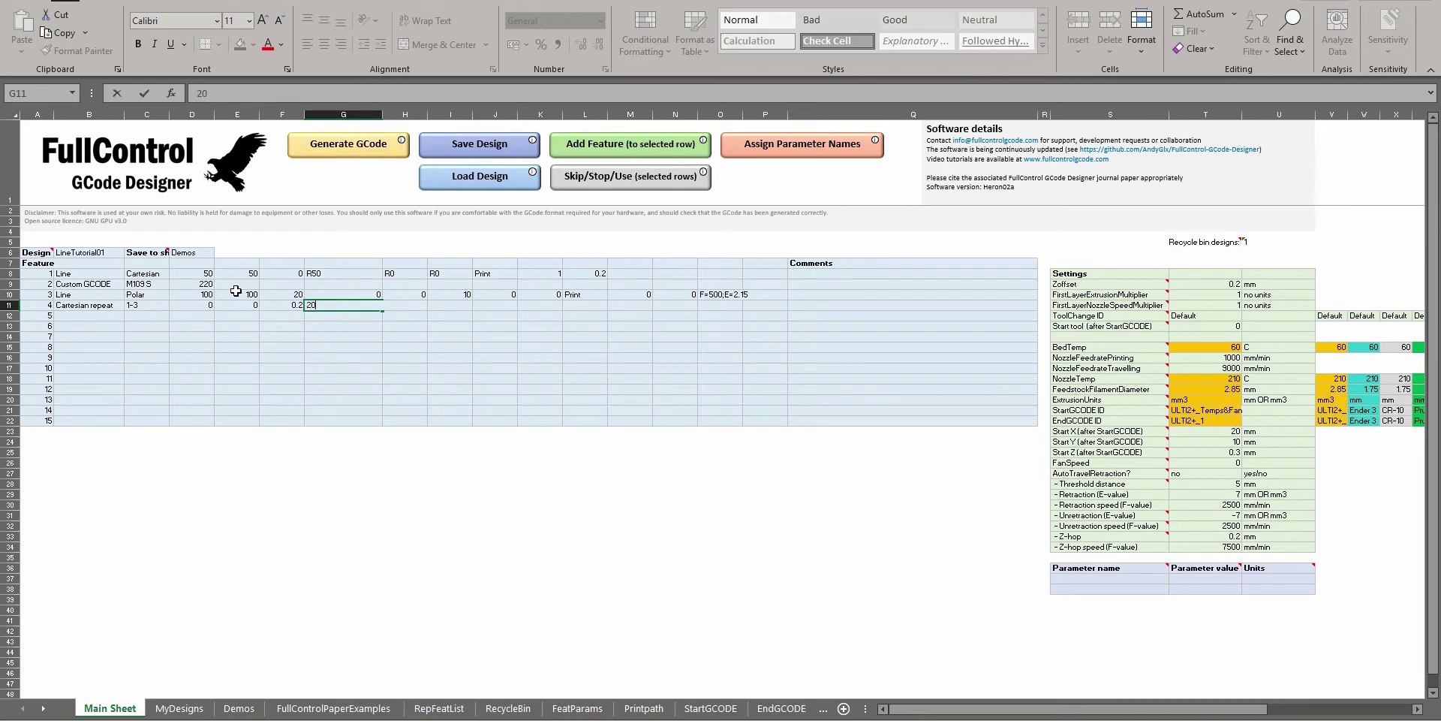
pyautogui.press('Return')
# Generate the G-code and check each layer's M109 S220 line as Z climbs by 0.2
pyautogui.click(298, 168)
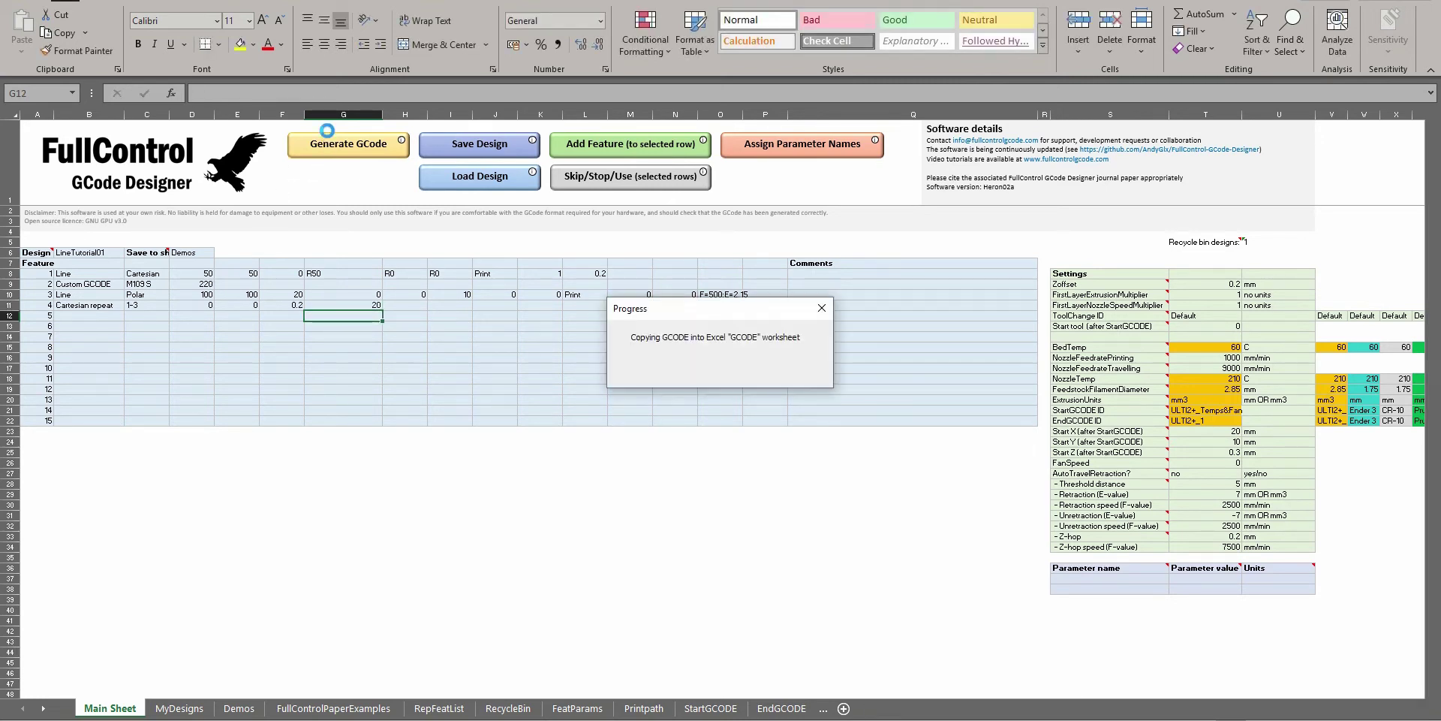
pyautogui.press('Return')
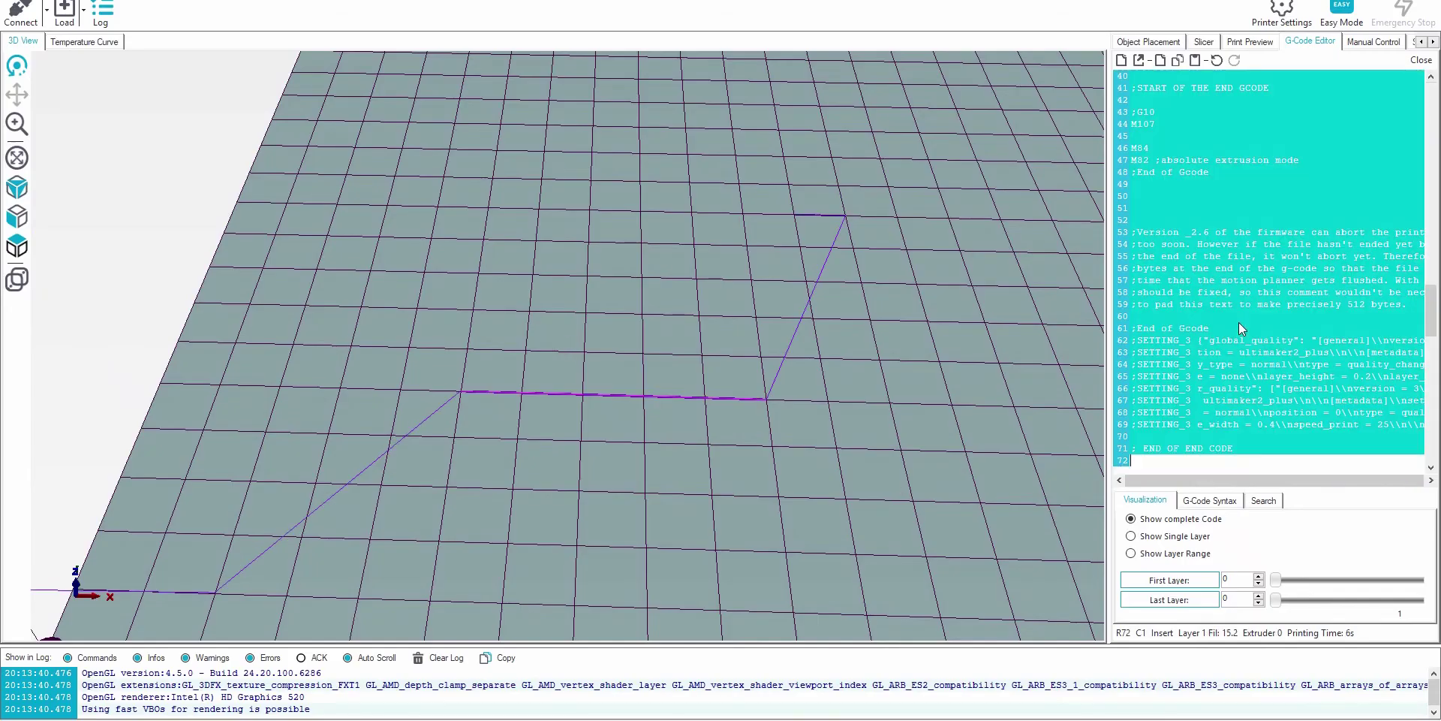
pyautogui.scroll(5, 1290, 268)
pyautogui.scroll(7, 1290, 268)
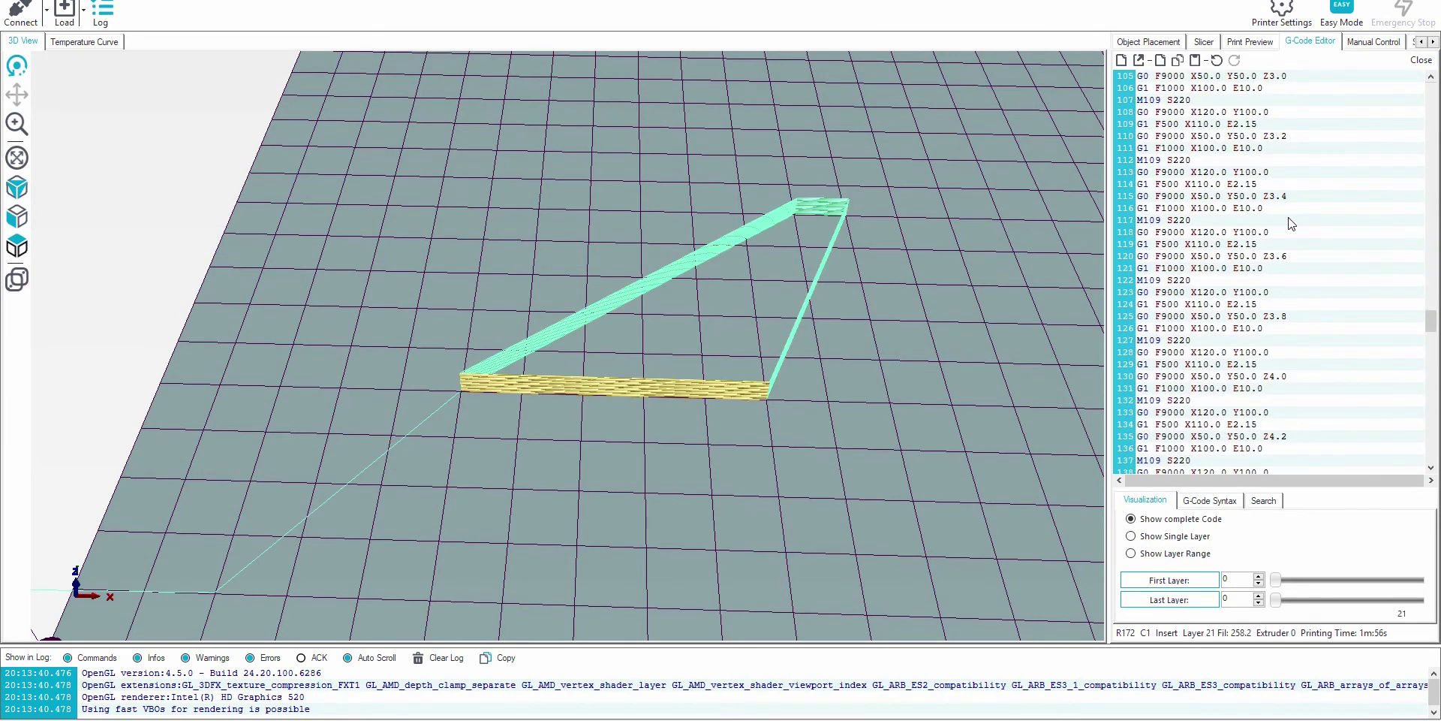
pyautogui.click(1191, 125)
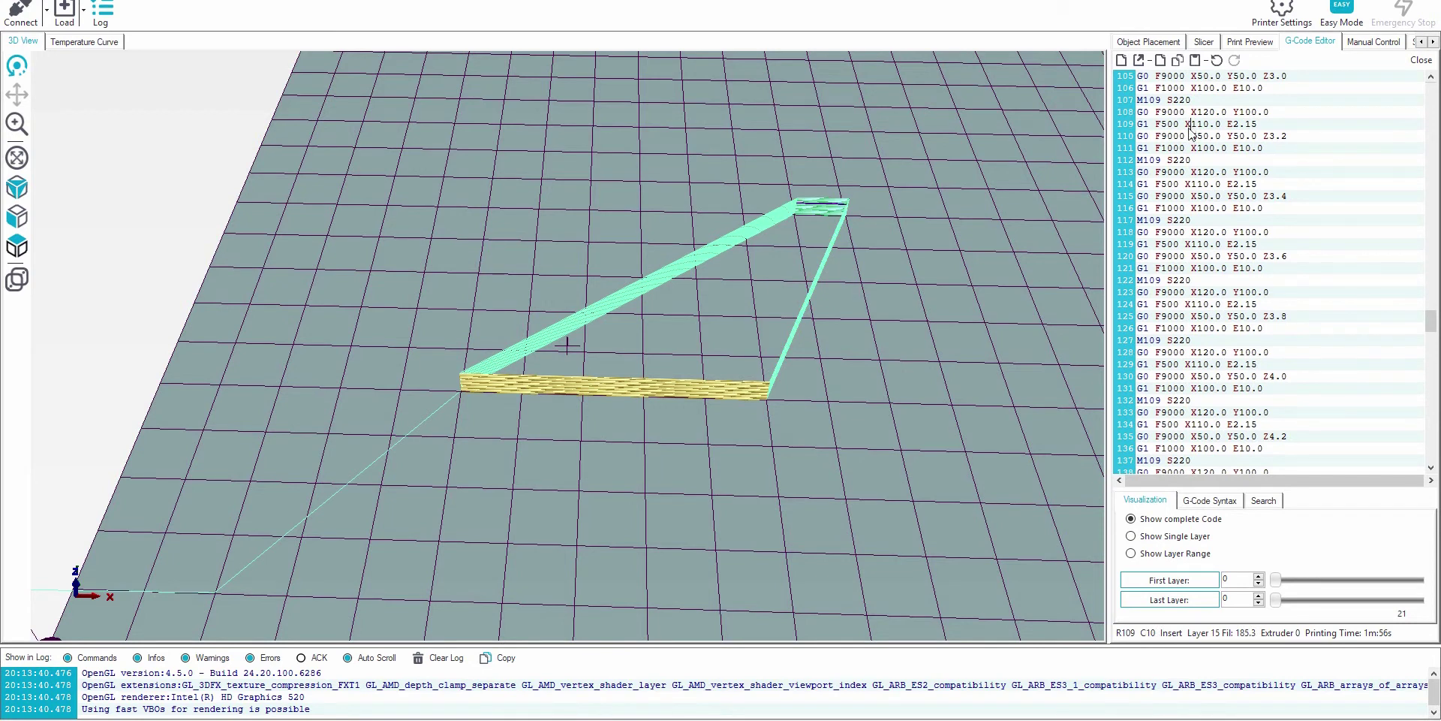
pyautogui.press('Down')
pyautogui.press('Down')
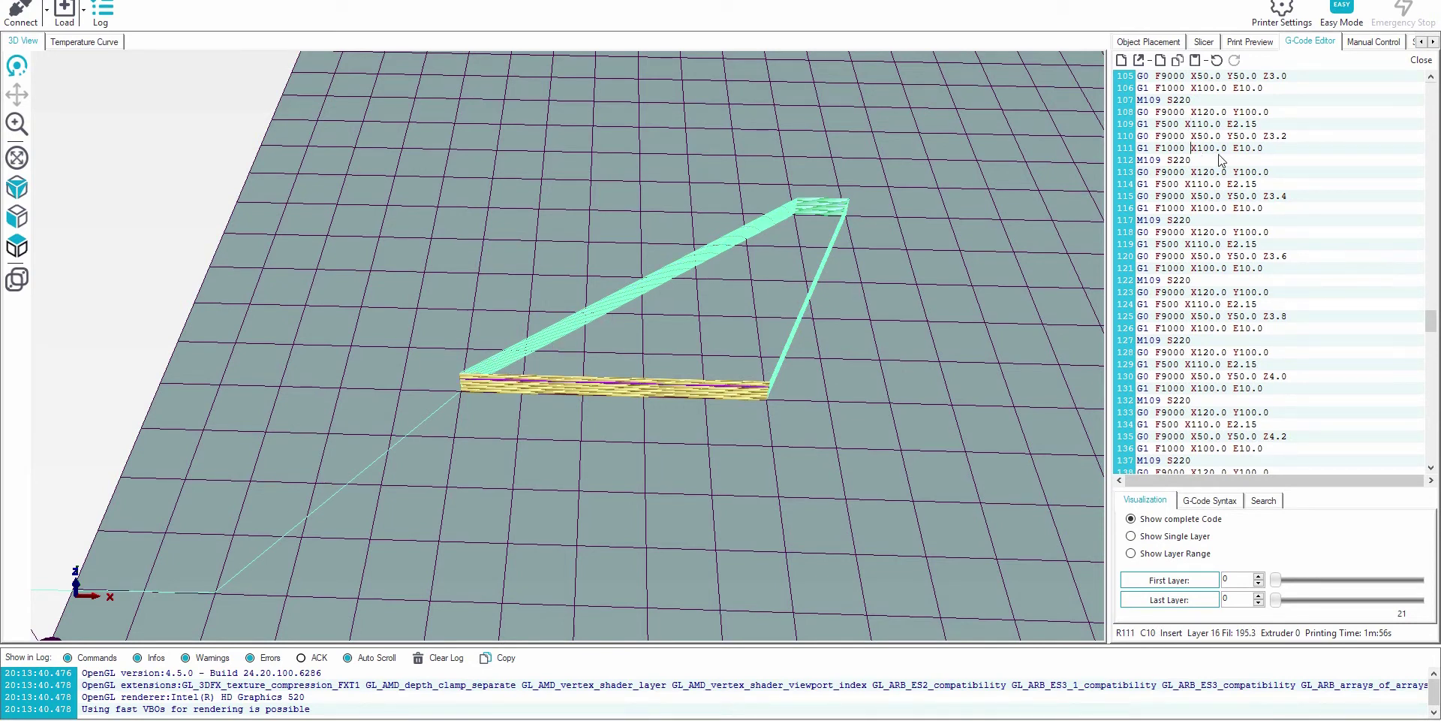
pyautogui.tripleClick(1192, 164)
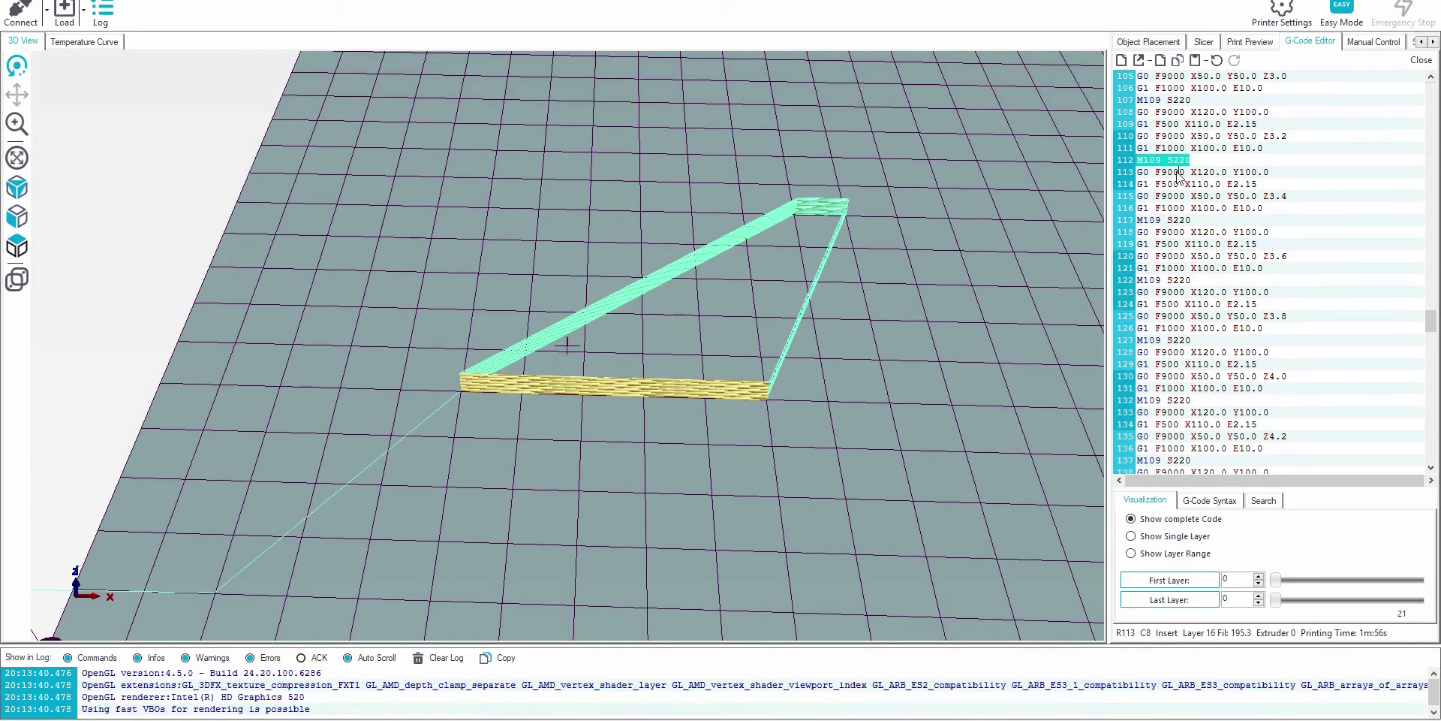
pyautogui.press('Down')
pyautogui.press('Down')
pyautogui.press('Down')
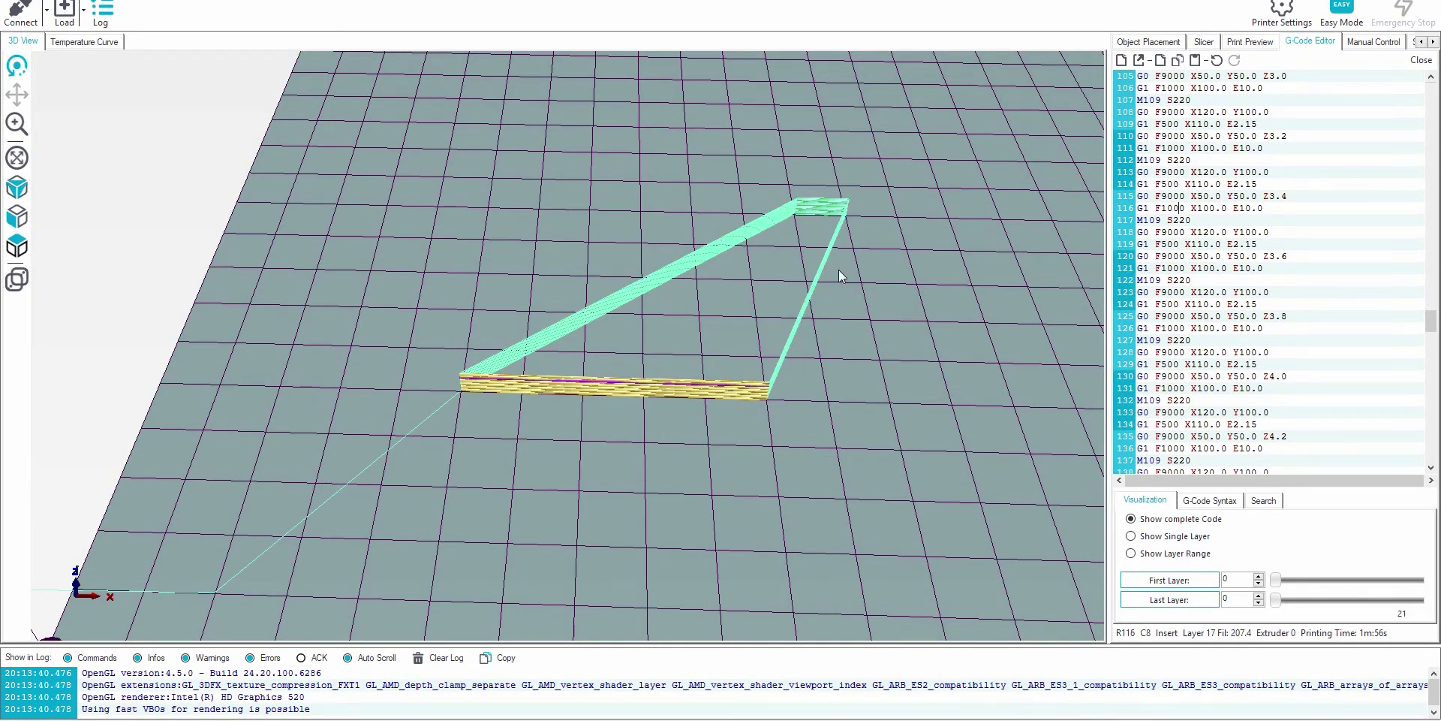
pyautogui.scroll(5, 841, 296)
pyautogui.scroll(-3, 844, 295)
pyautogui.scroll(3, 875, 280)
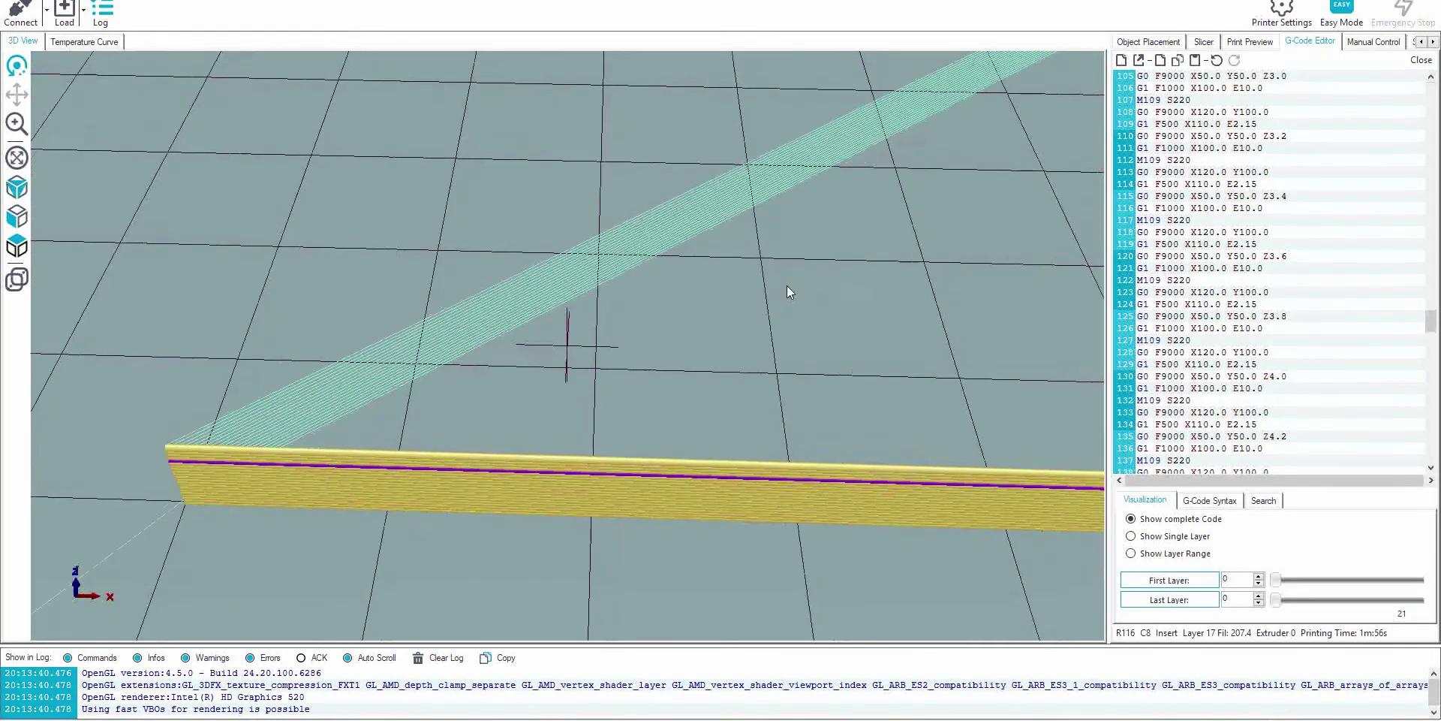
pyautogui.scroll(-4, 335, 283)
pyautogui.scroll(6, 597, 246)
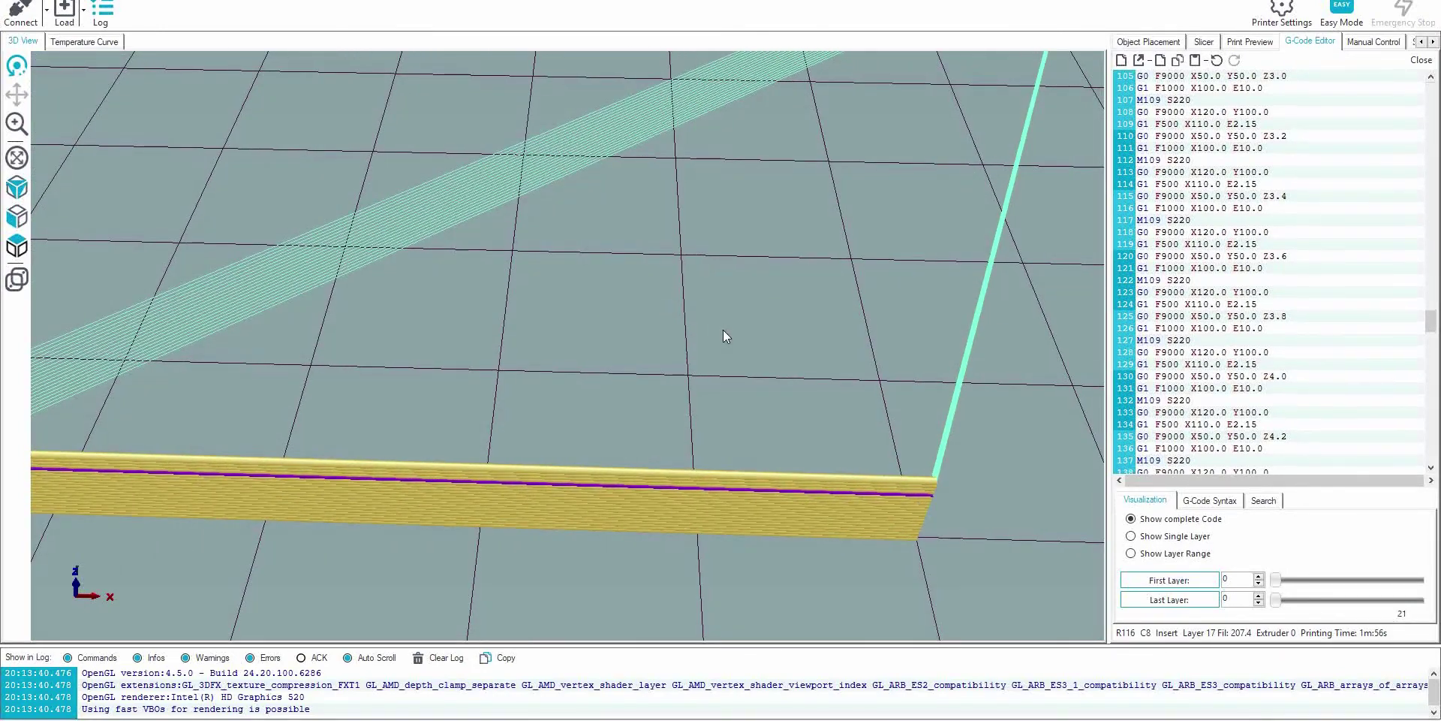
pyautogui.scroll(-3, 682, 281)
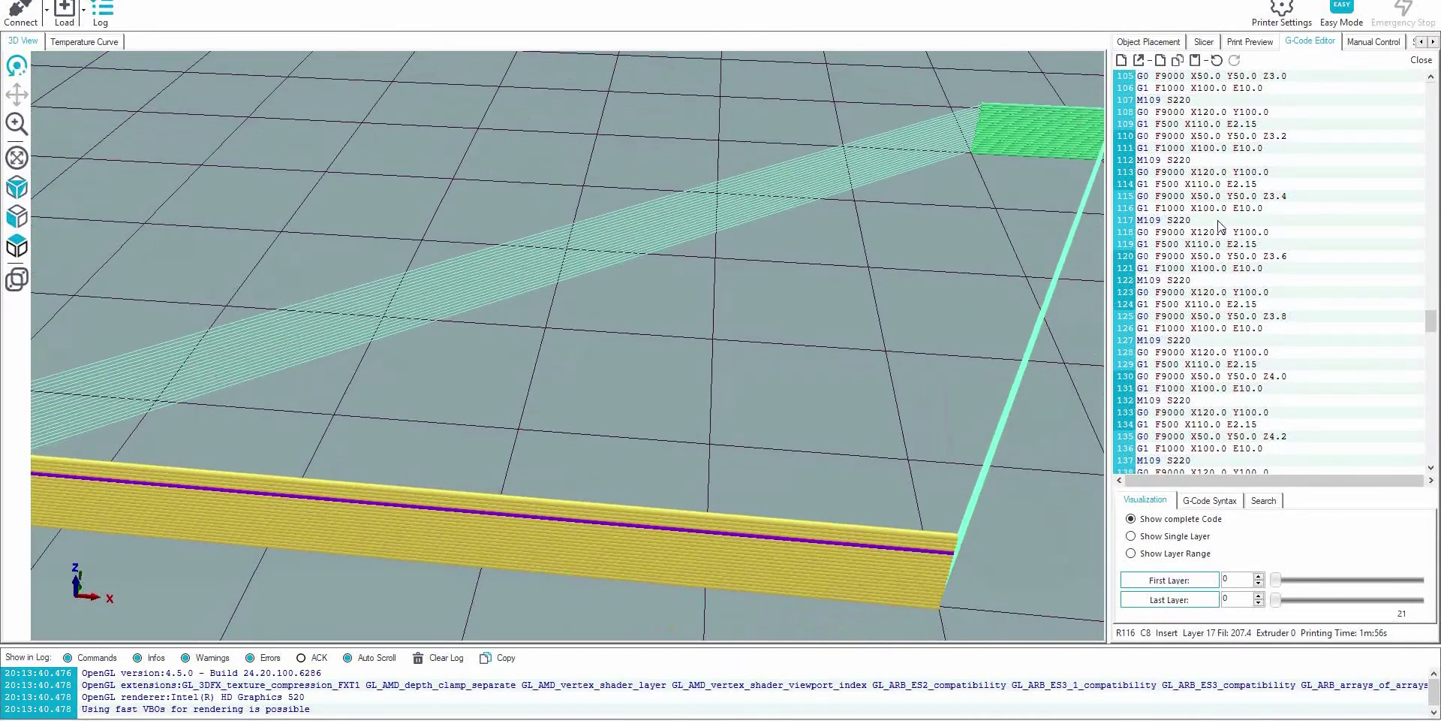
pyautogui.moveTo(1213, 208); pyautogui.dragTo(1156, 216)
pyautogui.click(1168, 220)
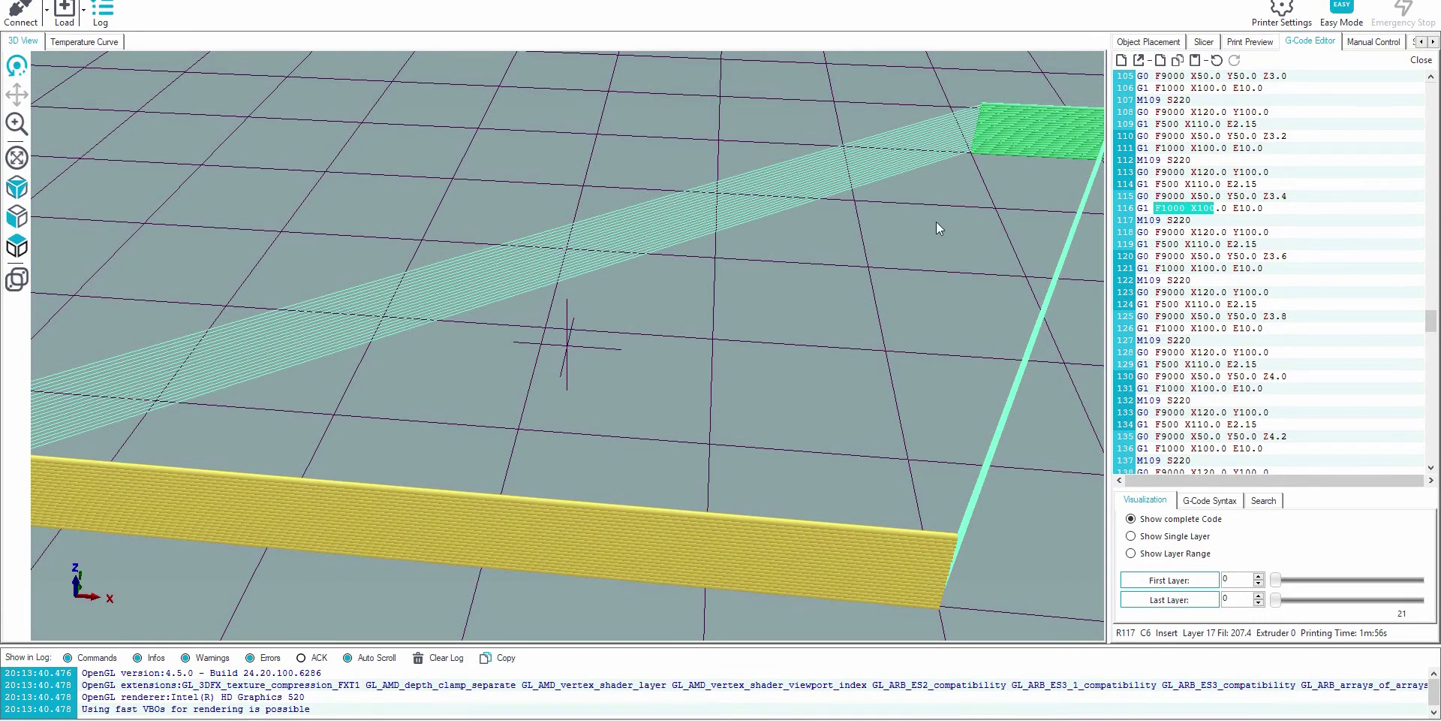
pyautogui.press('Down')
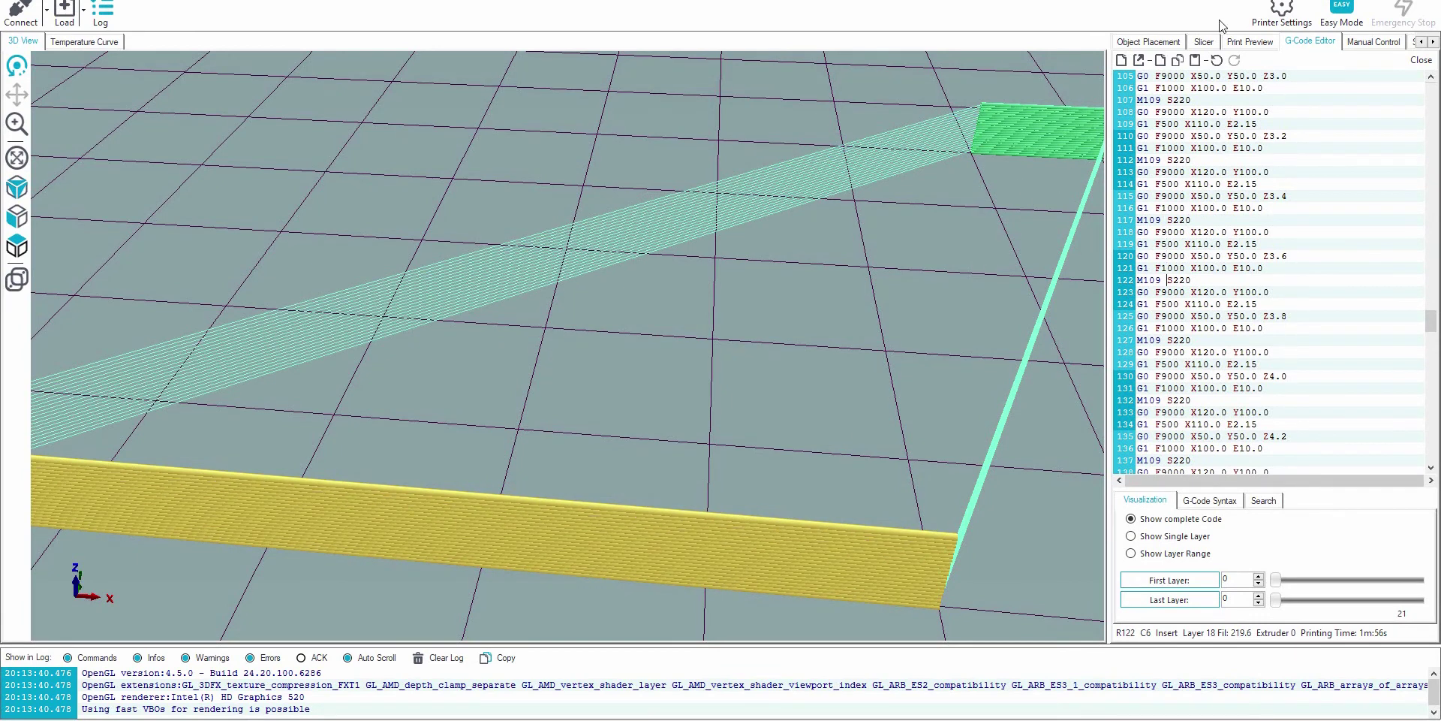
pyautogui.click(1250, 42)
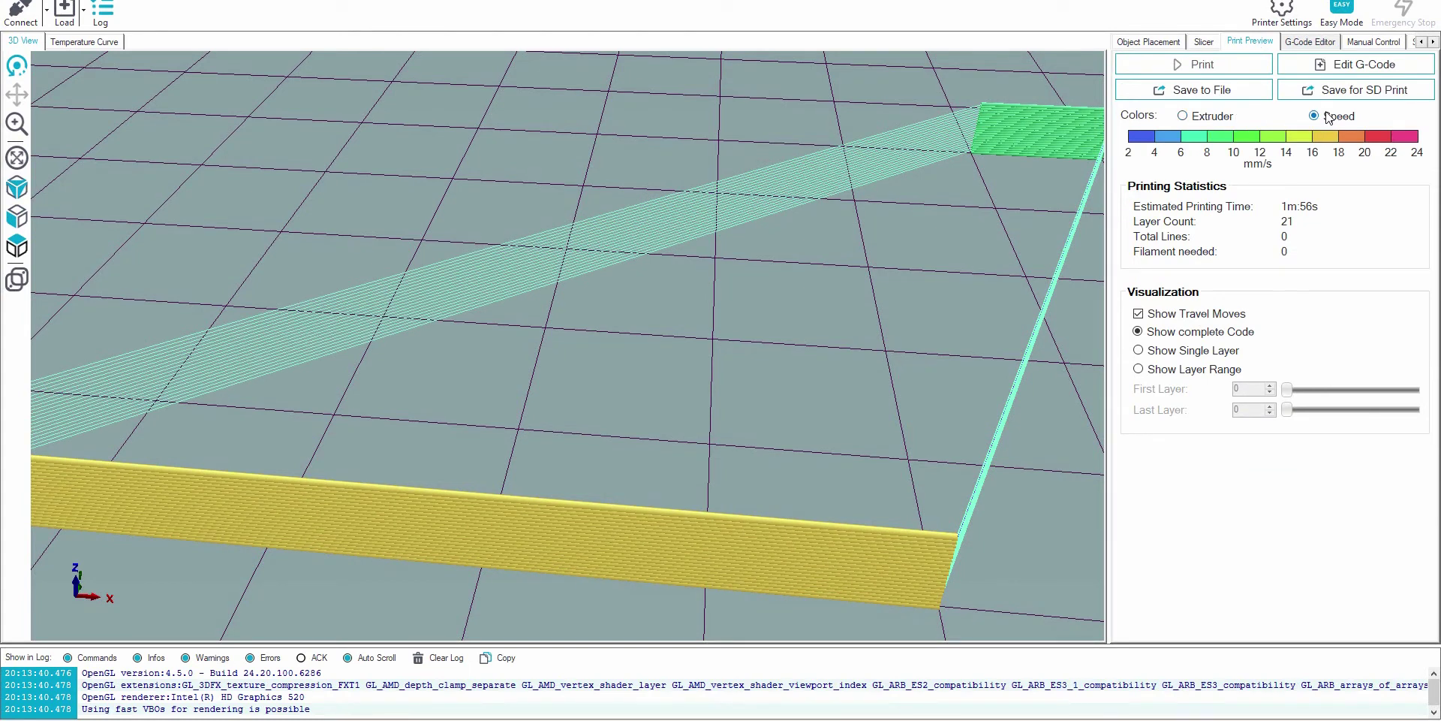
pyautogui.click(1311, 42)
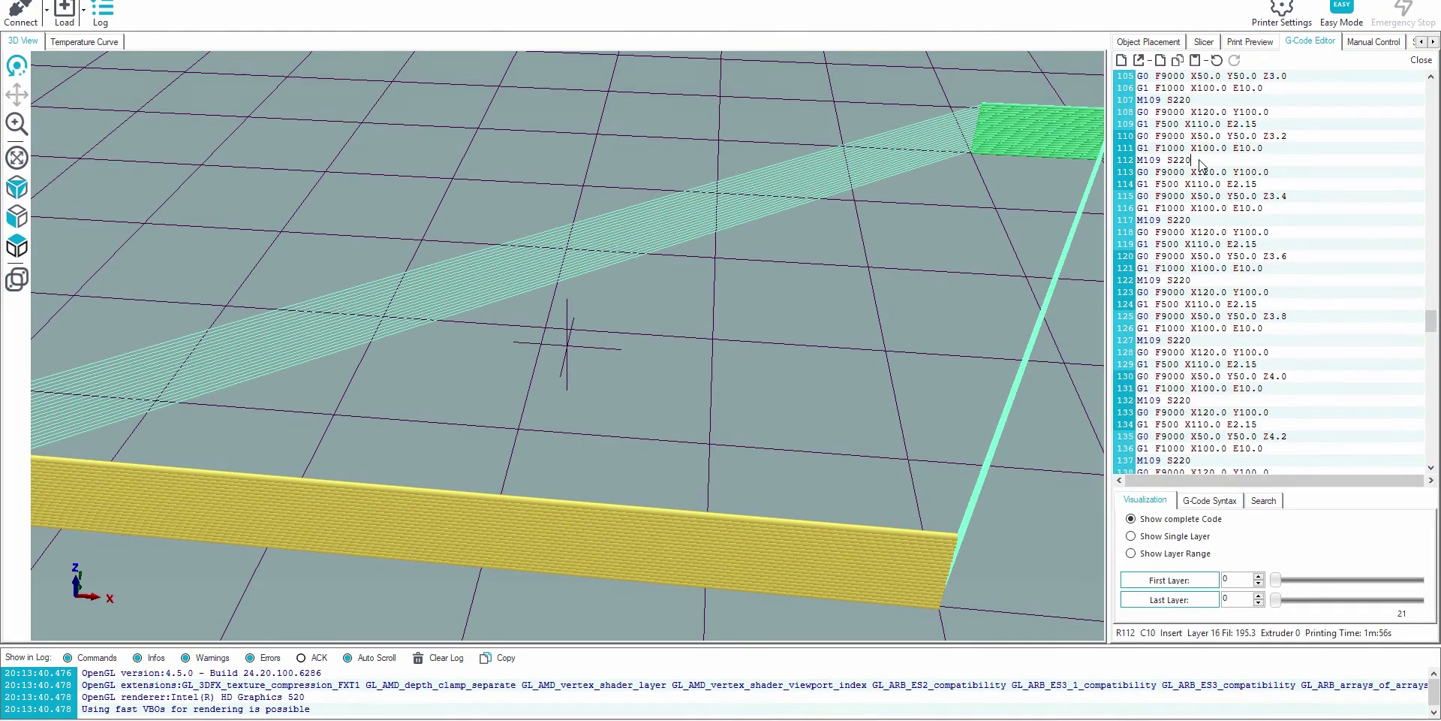
pyautogui.moveTo(1168, 103); pyautogui.dragTo(1205, 176)
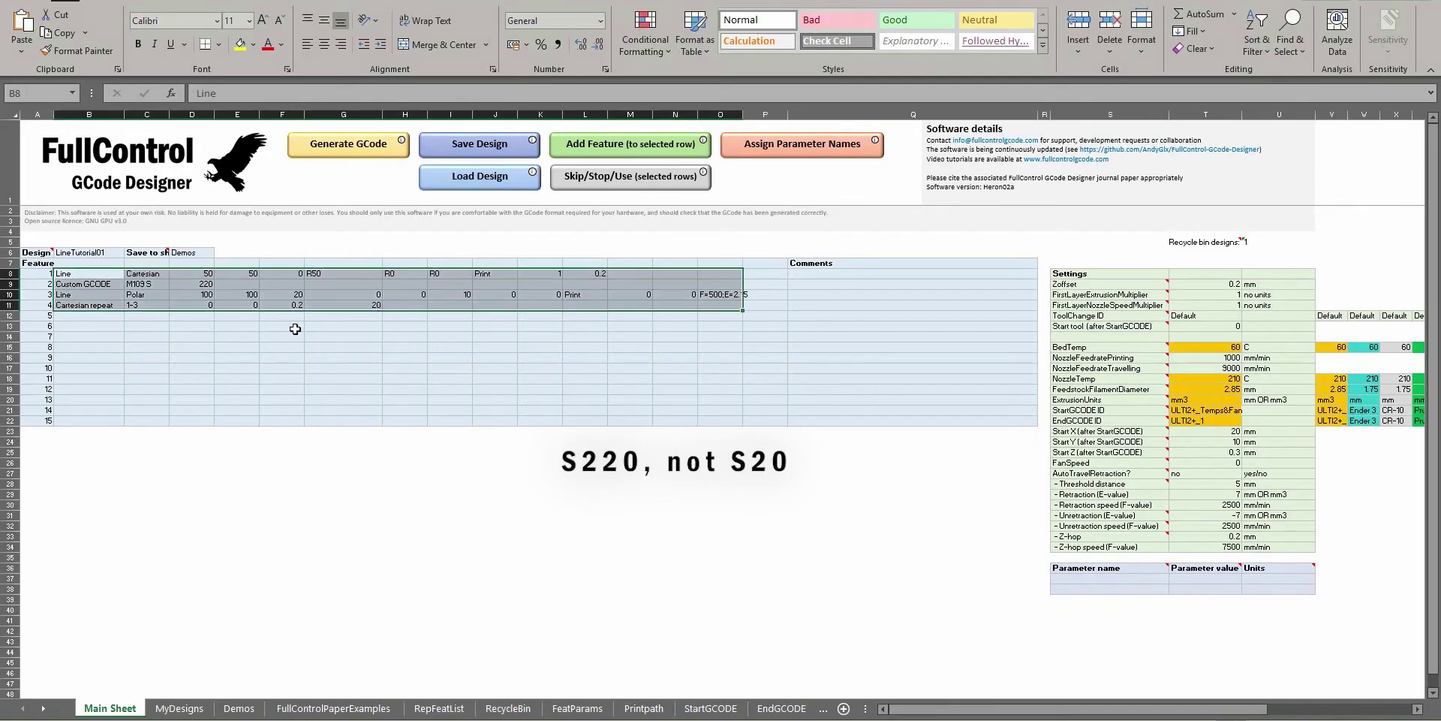
# Add a Repeat rule in row 12 with the GenericParameterIncrement type
pyautogui.click(267, 316)
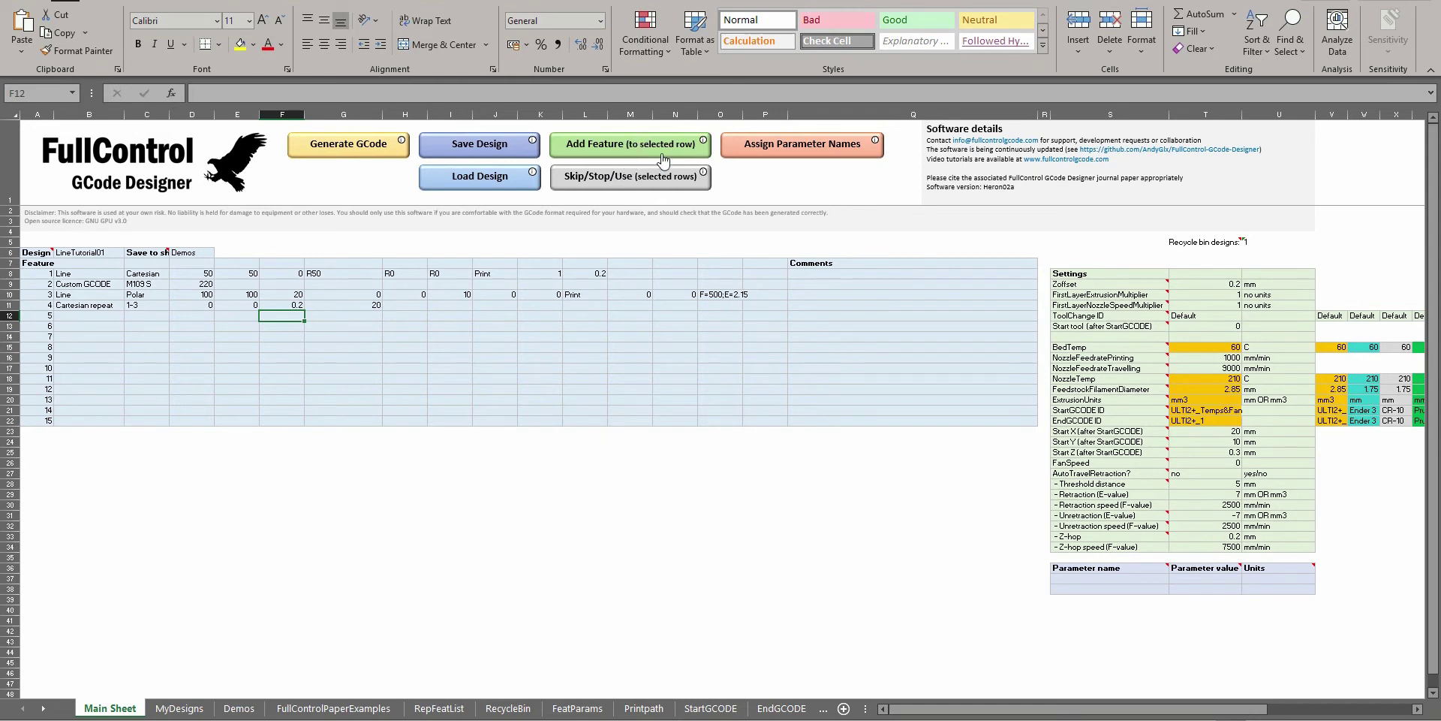
pyautogui.click(612, 145)
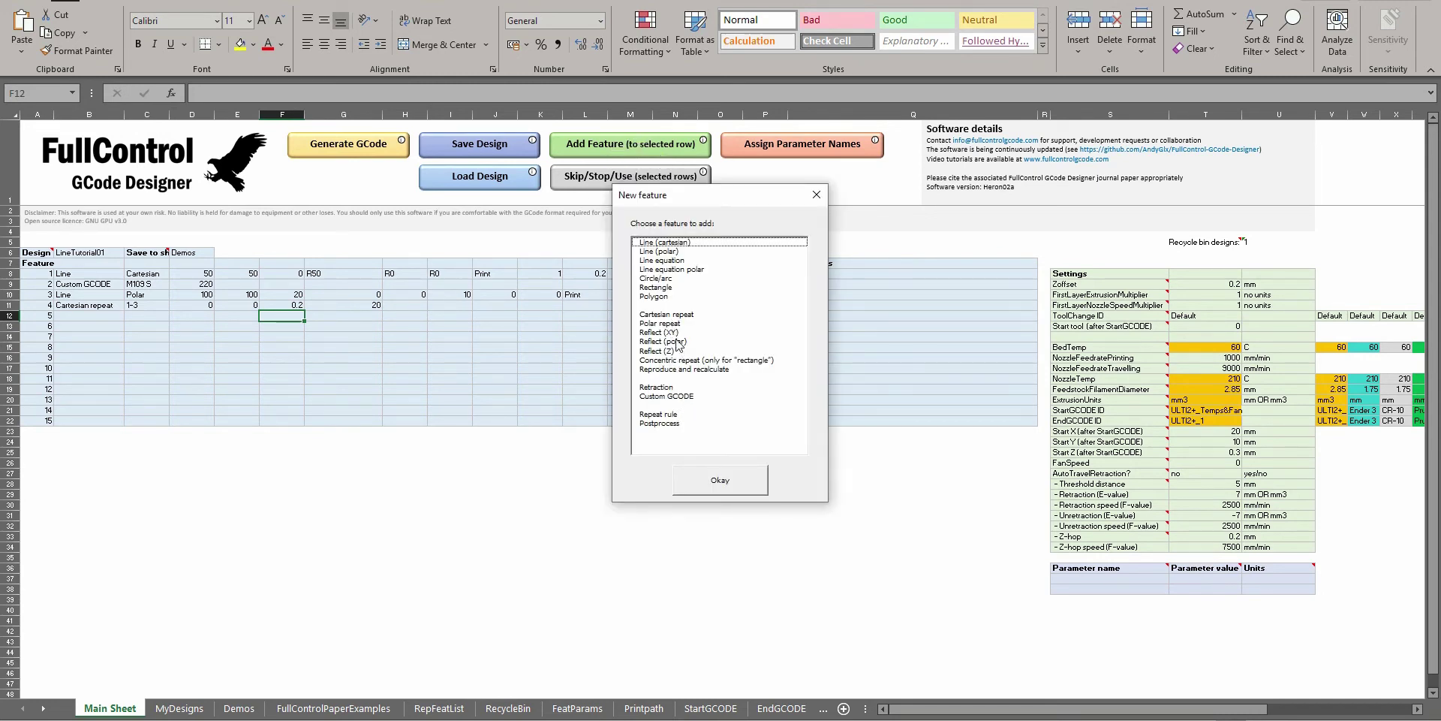
pyautogui.doubleClick(672, 415)
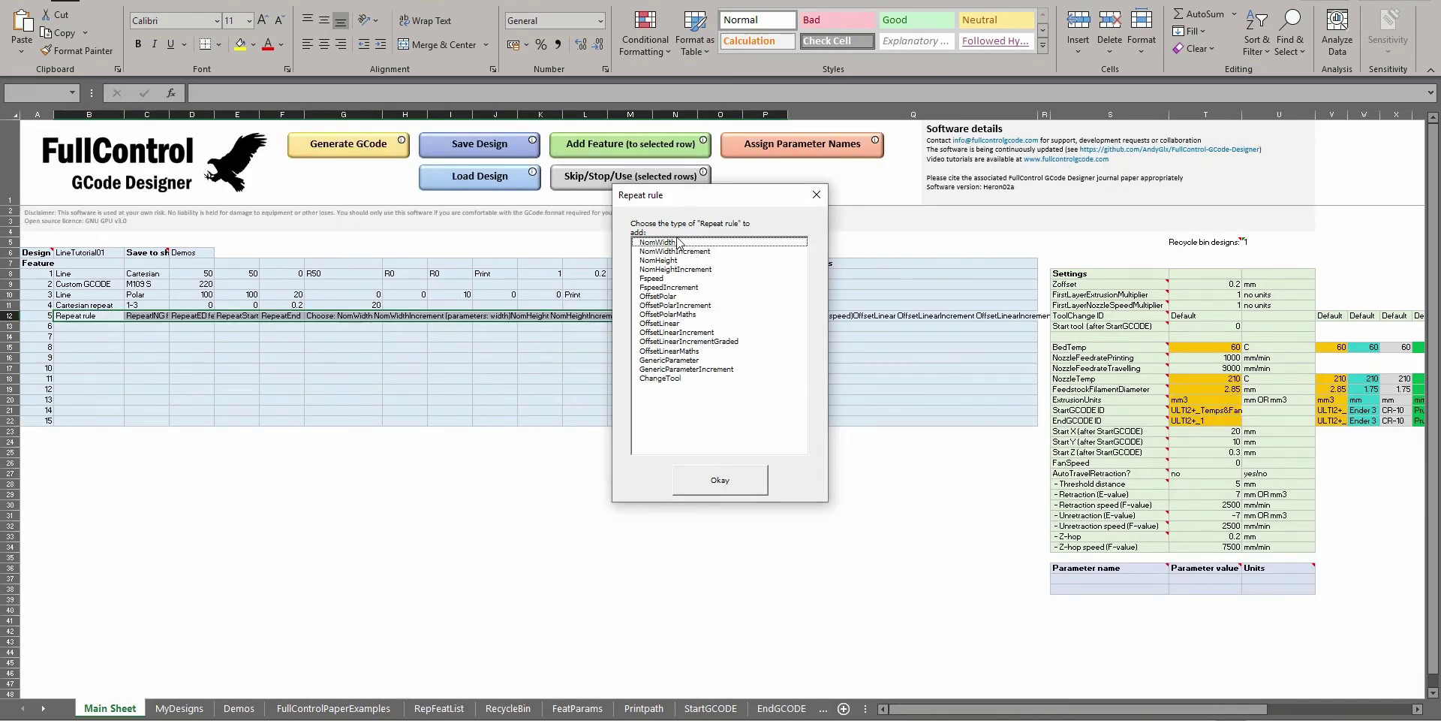
pyautogui.click(698, 370)
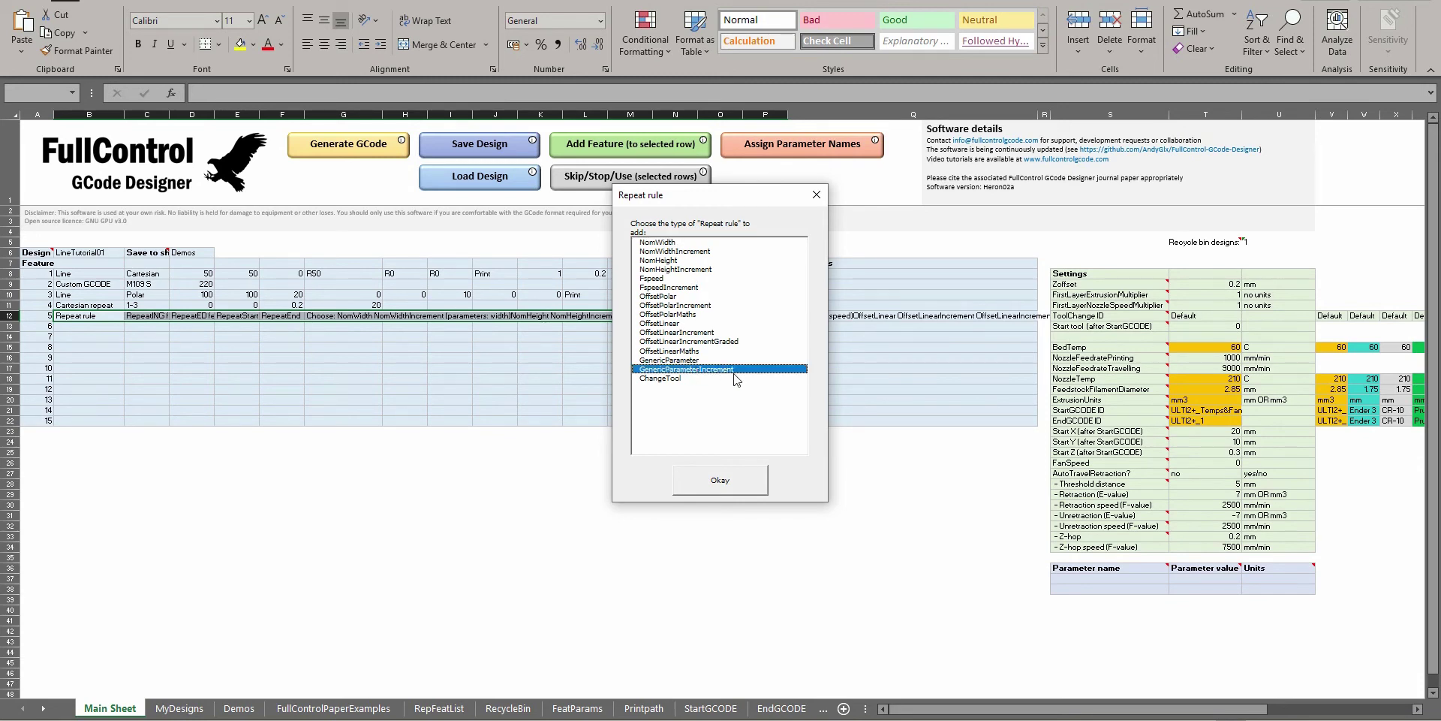
pyautogui.doubleClick(707, 368)
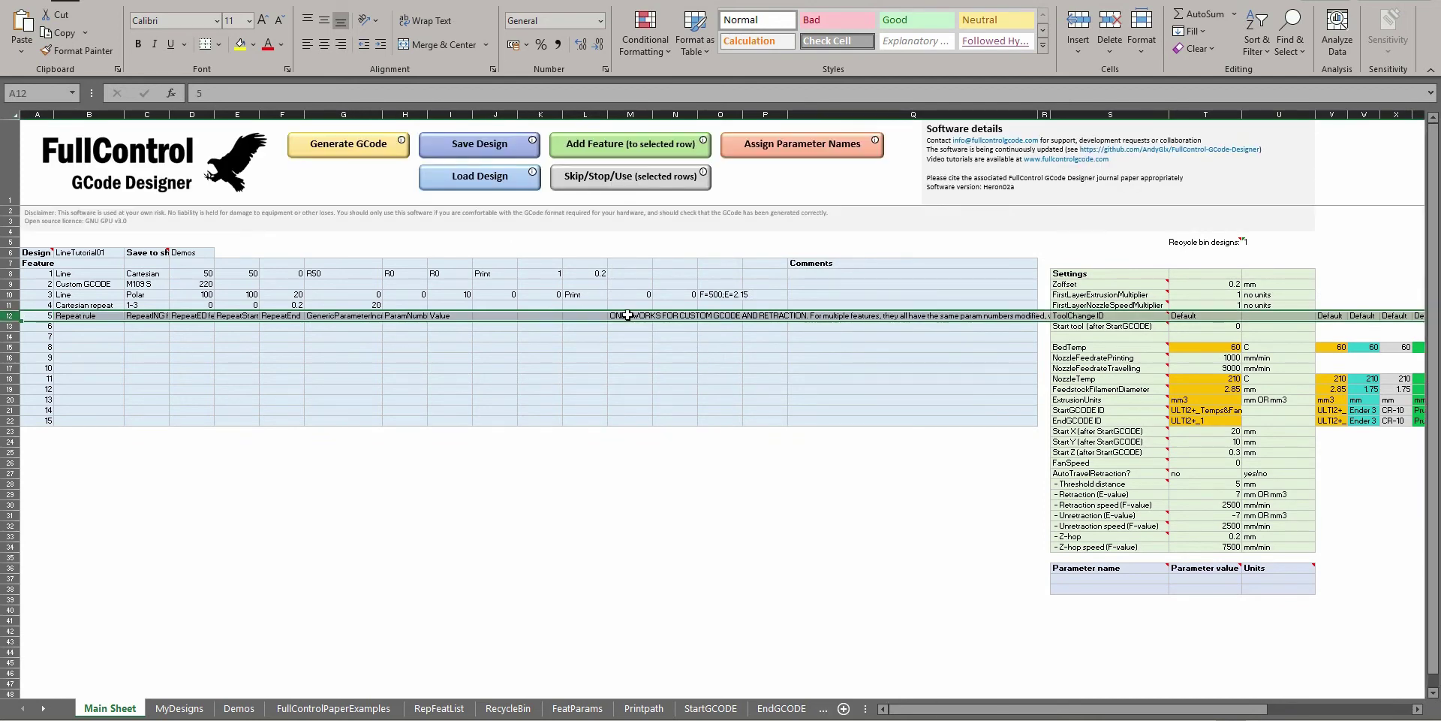
pyautogui.click(629, 315)
# Clear the M12 warning note and enter 4, 2, 1 and 20 in C12:F12
pyautogui.press('Delete')
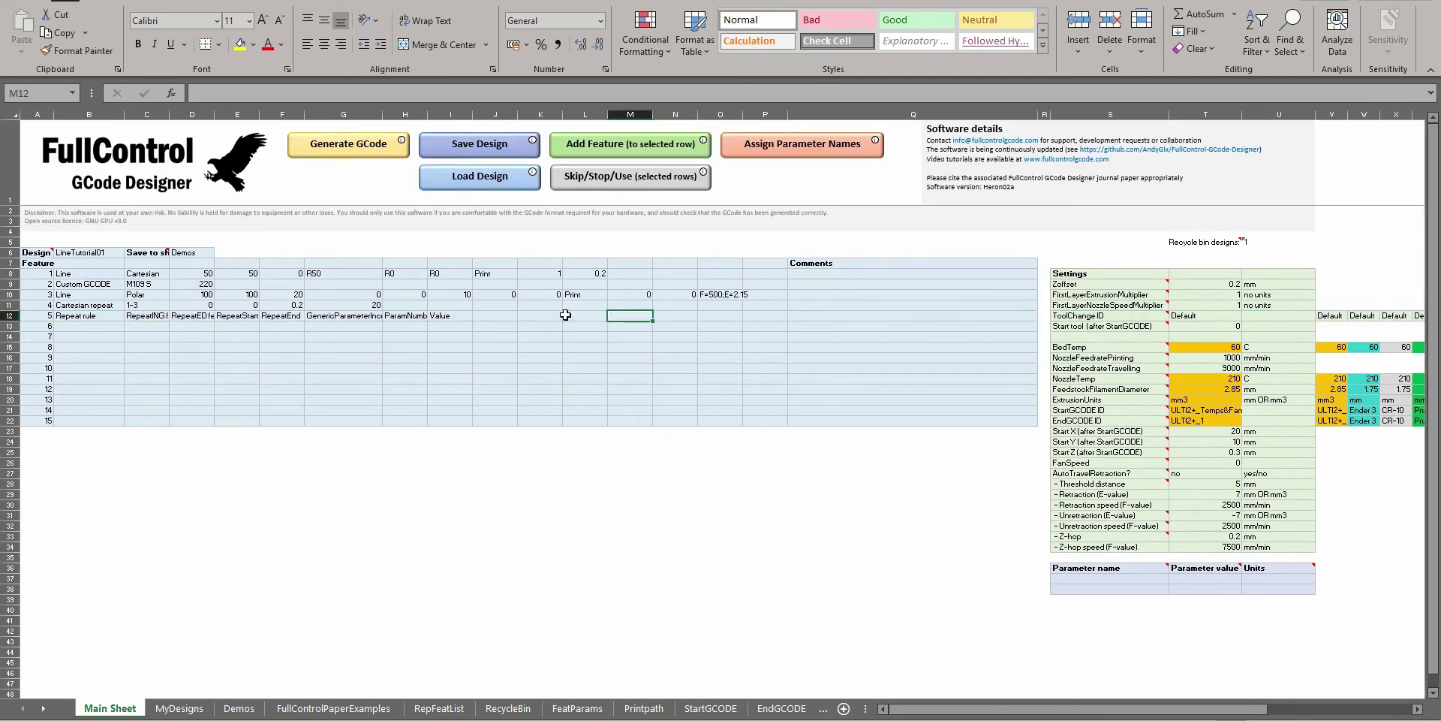
pyautogui.click(151, 316)
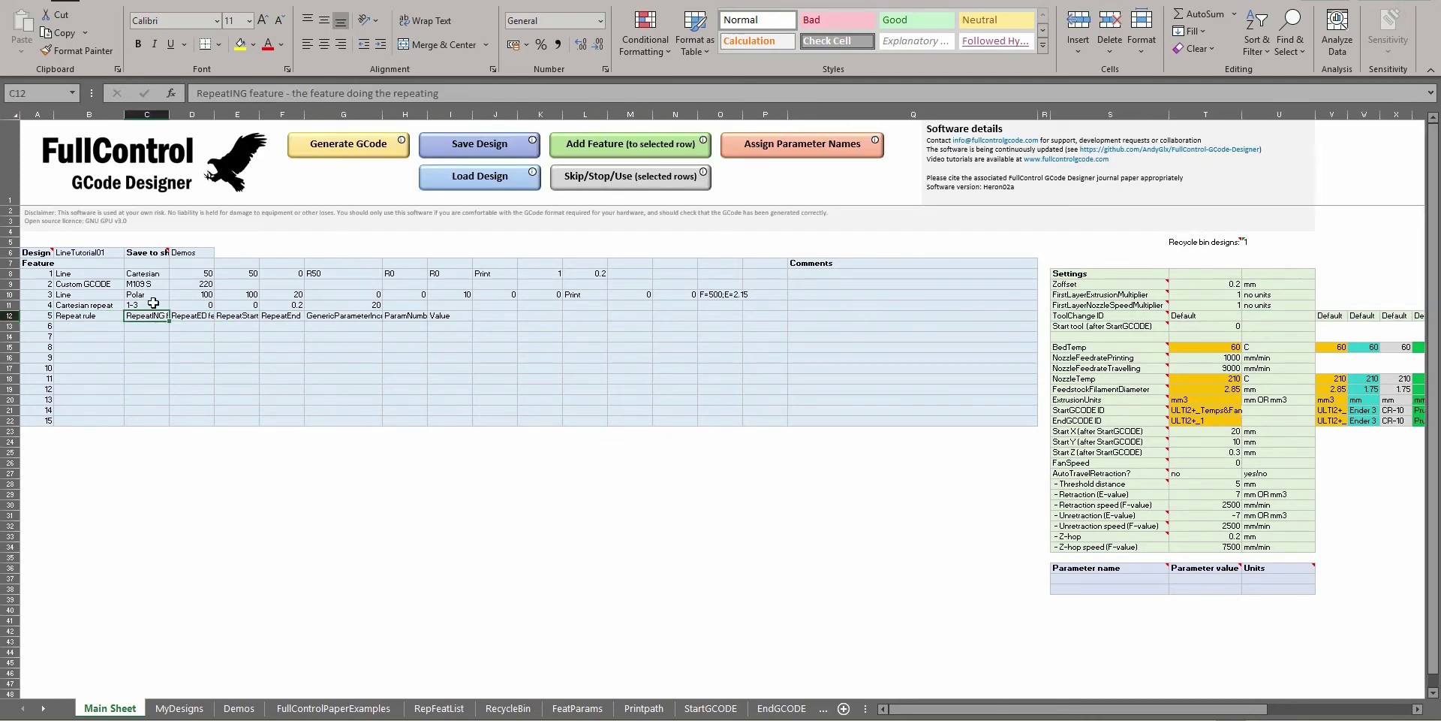
pyautogui.write('4')
pyautogui.press('Tab')
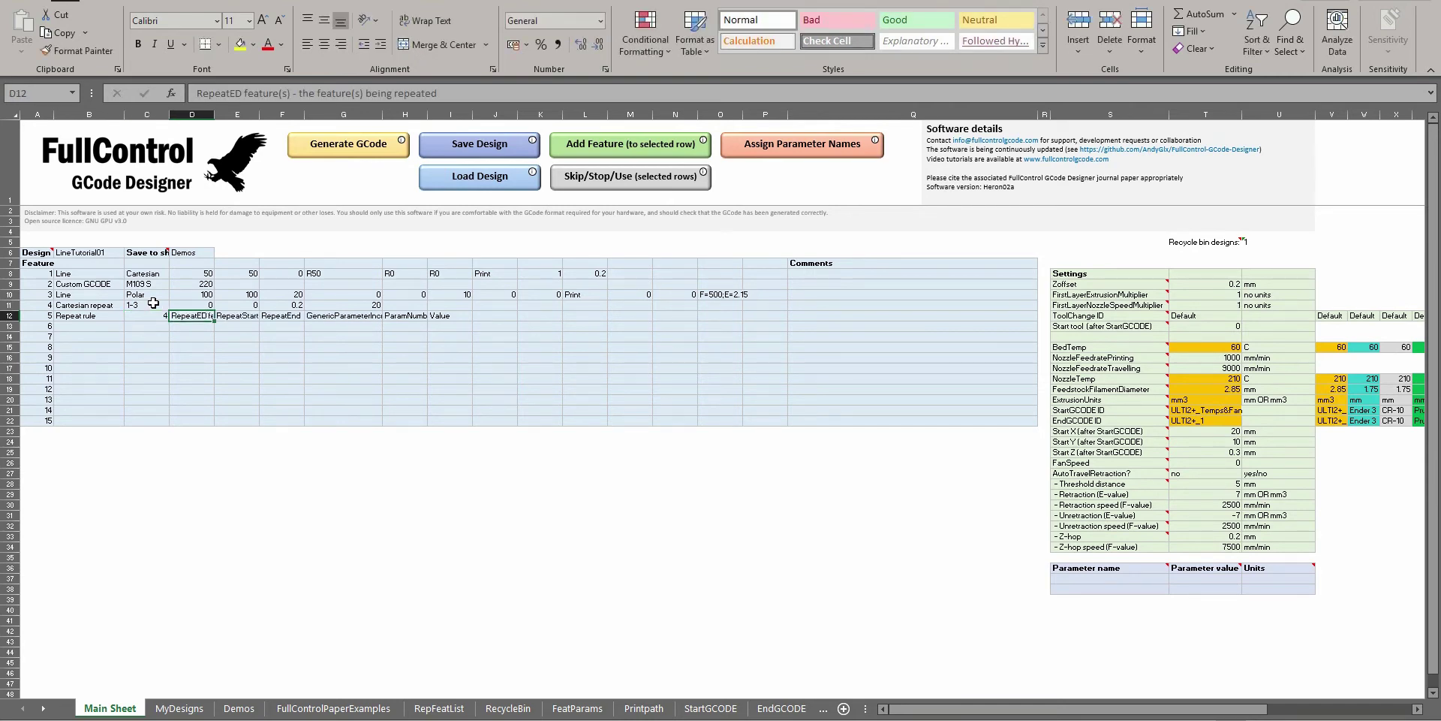
pyautogui.write('2')
pyautogui.press('Tab')
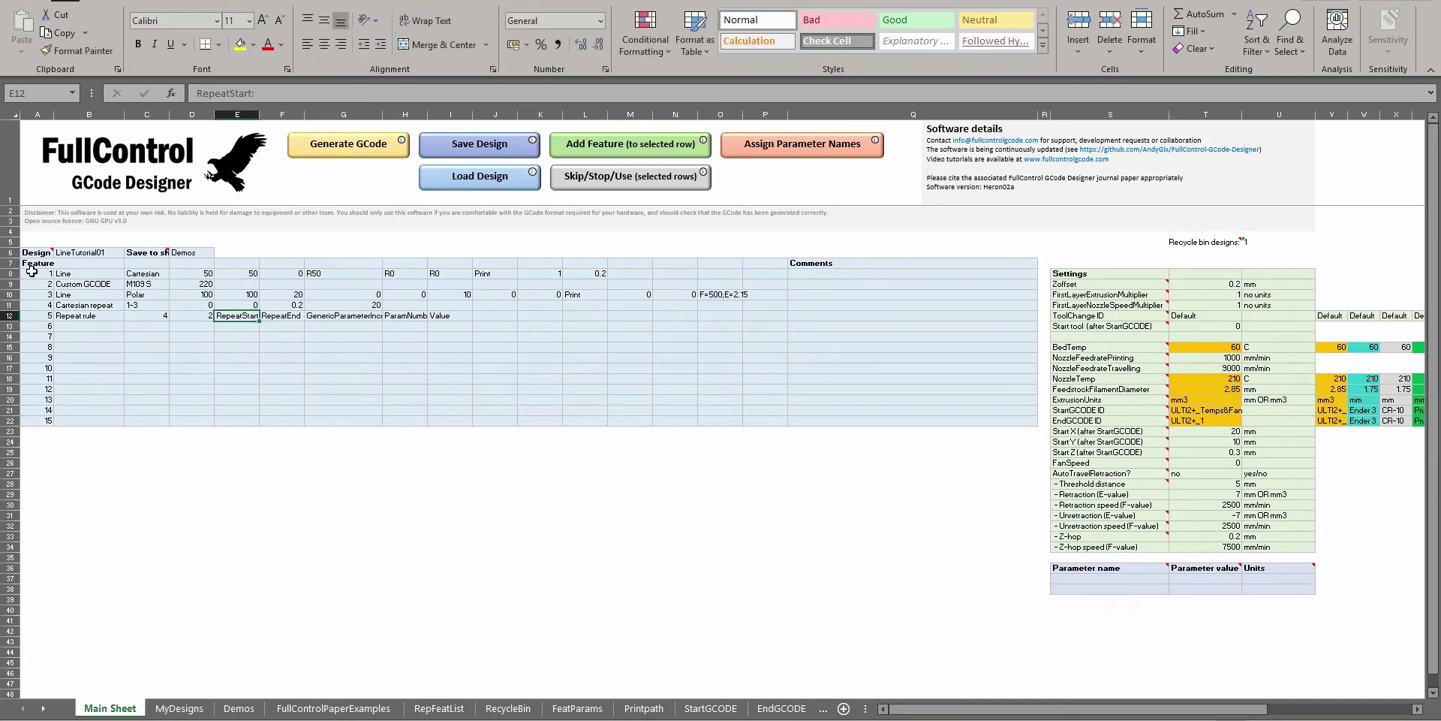
pyautogui.click(41, 284)
pyautogui.click(237, 318)
pyautogui.write('1')
pyautogui.press('Tab')
pyautogui.write('2')
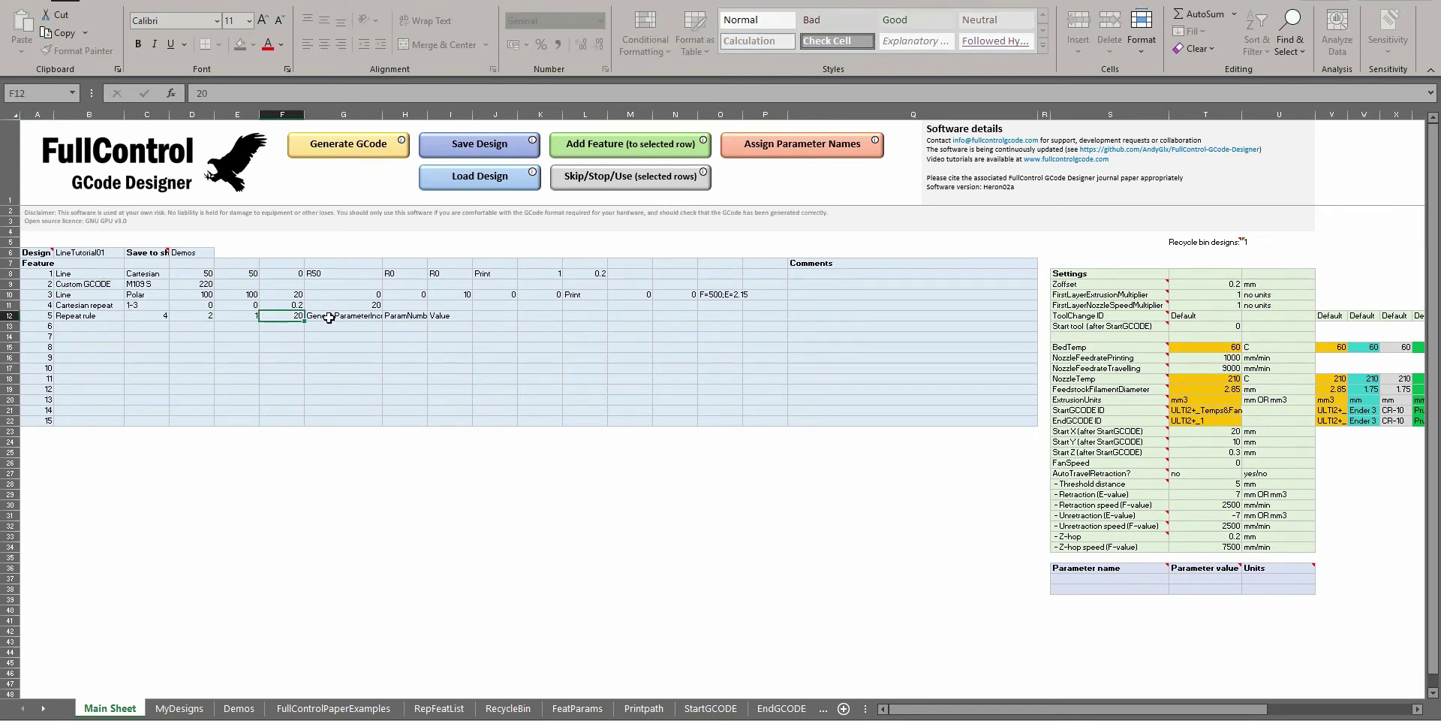
pyautogui.write('0')
pyautogui.press('Tab')
pyautogui.press('Tab')
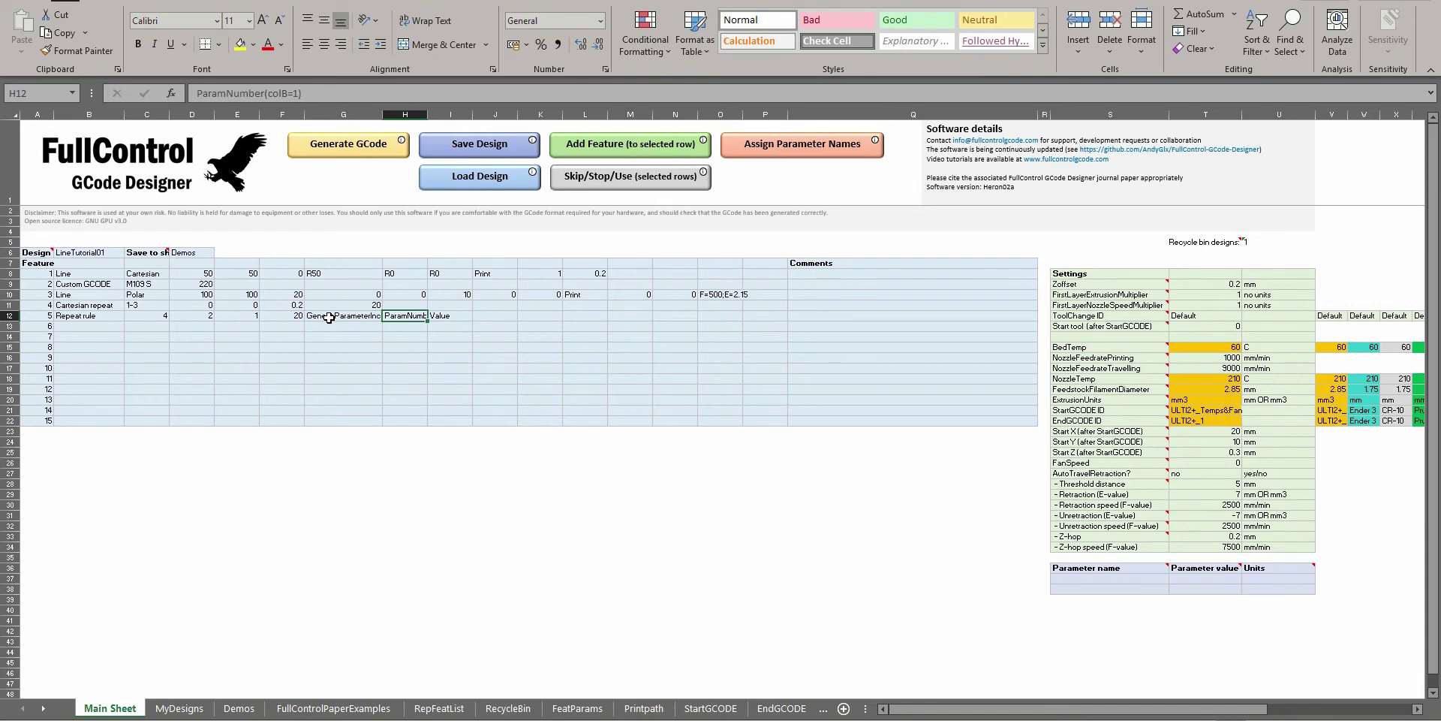
# Set parameter number 3 in H12 and increment 1 in I12, then regenerate the G-code
pyautogui.doubleClick(398, 315)
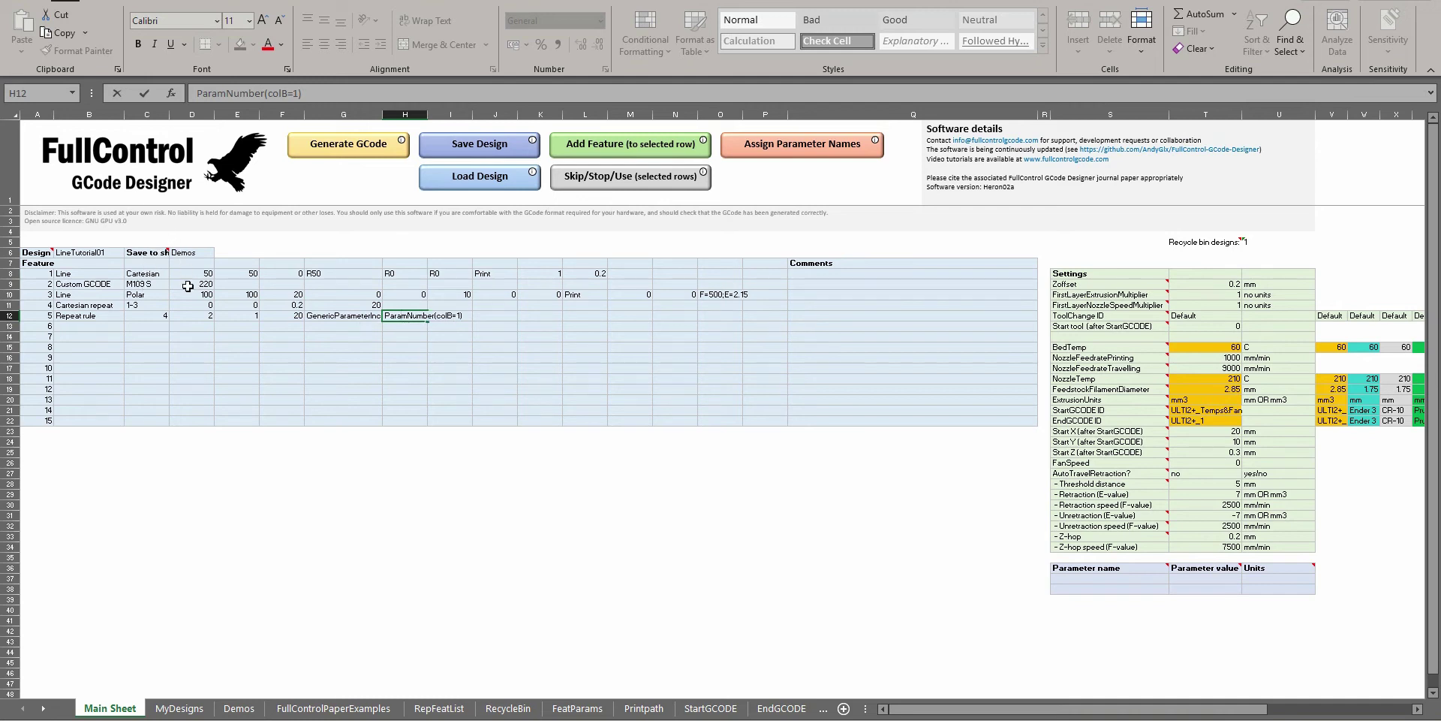
pyautogui.moveTo(463, 315); pyautogui.dragTo(414, 315)
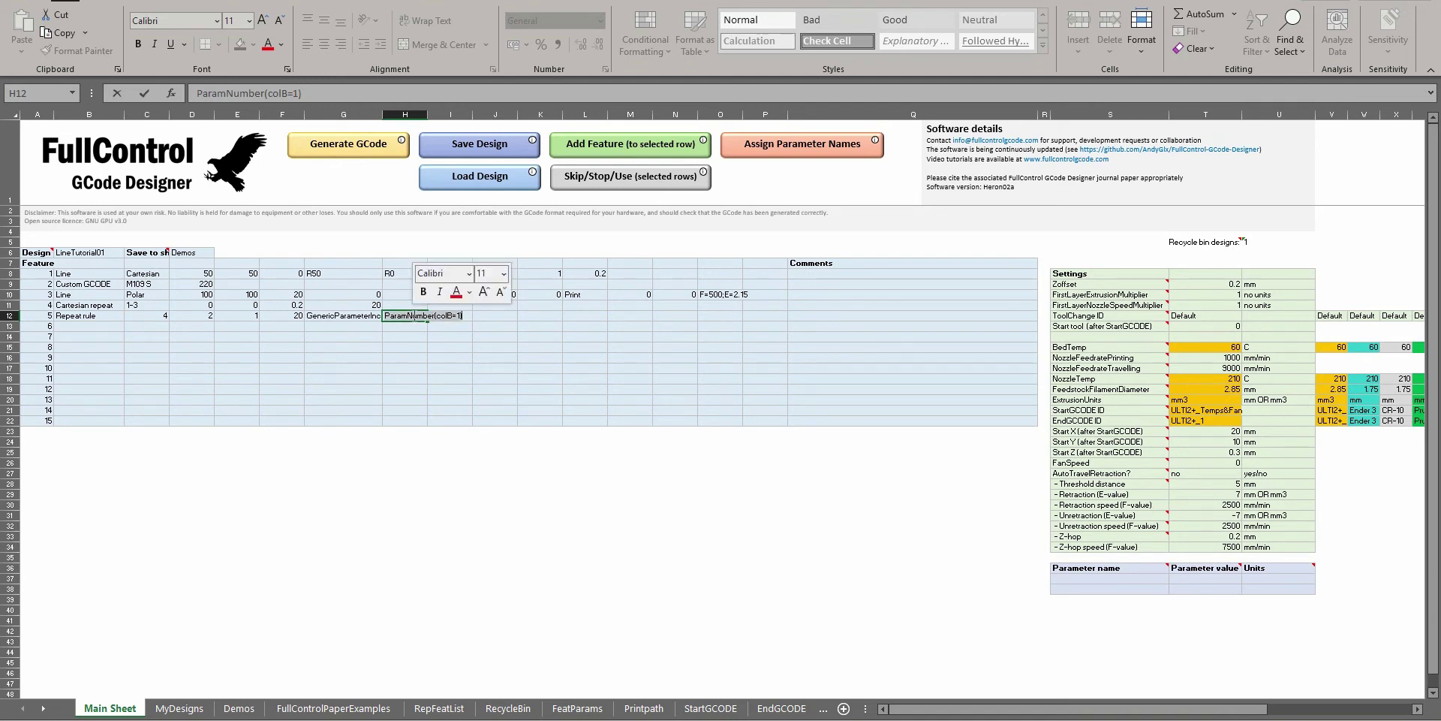
pyautogui.press('Return')
pyautogui.click(437, 315)
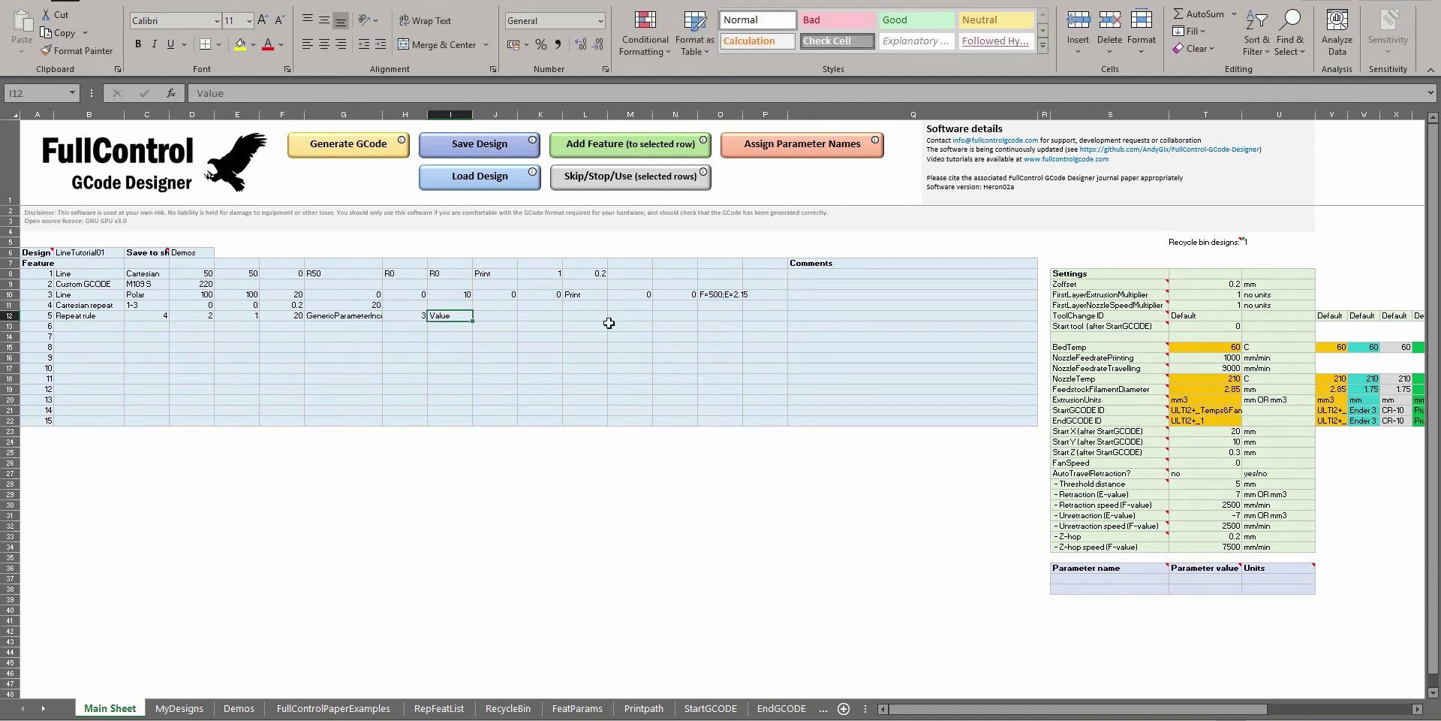
pyautogui.write('1')
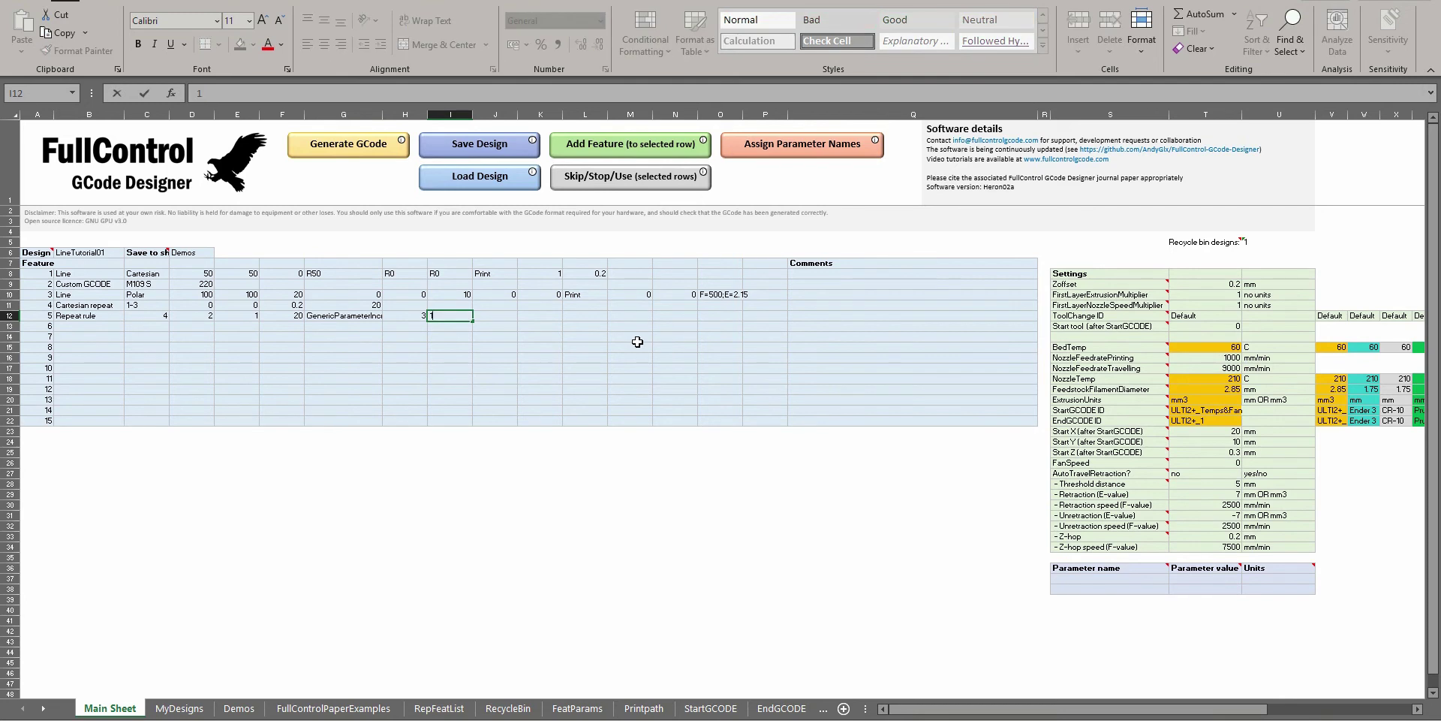
pyautogui.press('Return')
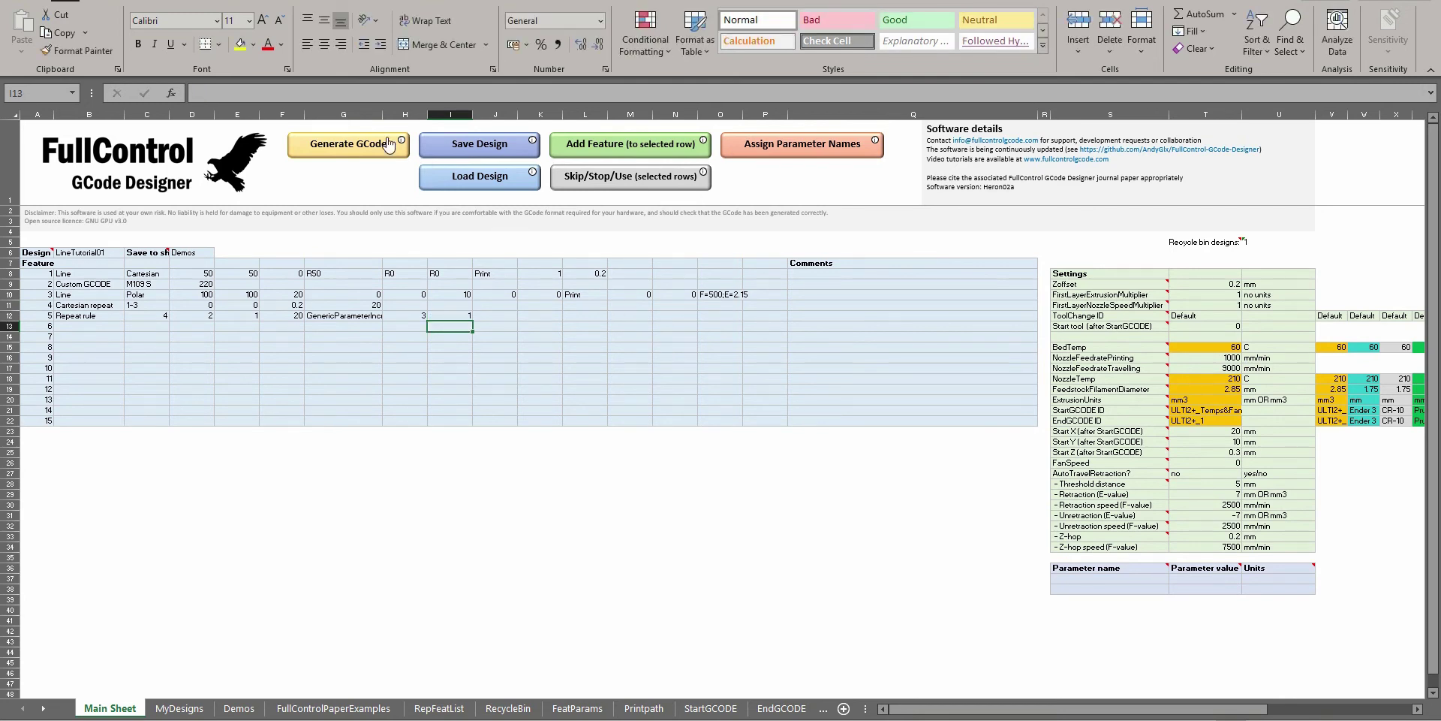
pyautogui.click(328, 150)
# Scroll the regenerated G-code, checking M109 temperatures rising one degree per layer to S240
pyautogui.press('Return')
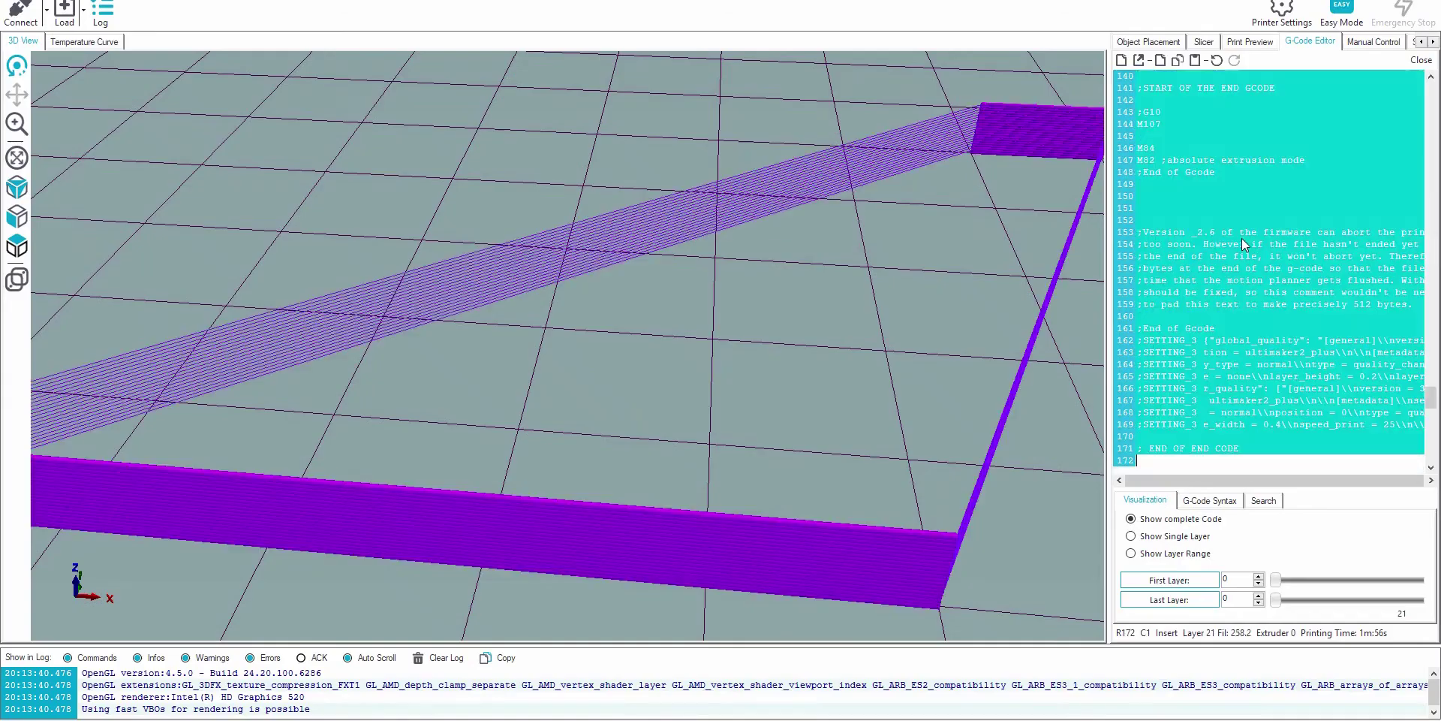
pyautogui.scroll(5, 1255, 234)
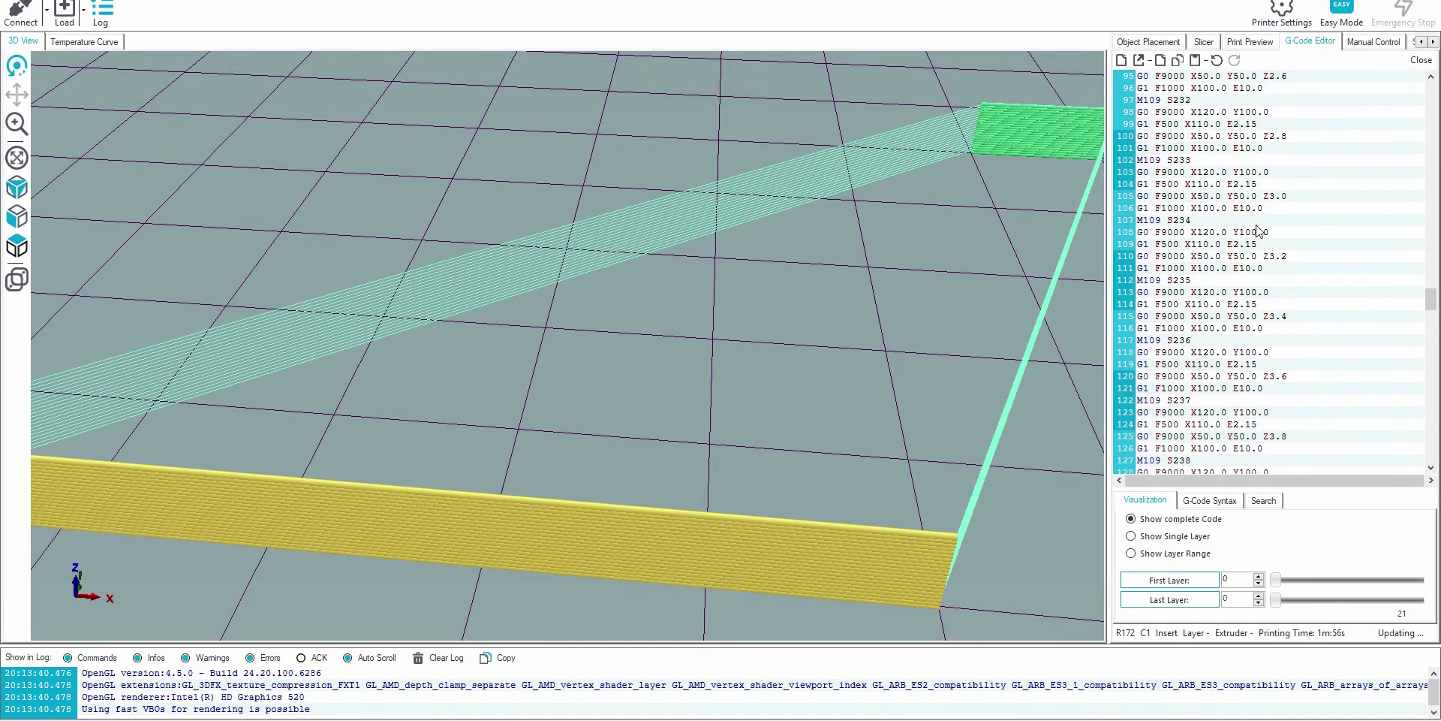
pyautogui.scroll(3, 1231, 199)
pyautogui.scroll(3, 1197, 112)
pyautogui.scroll(5, 1197, 105)
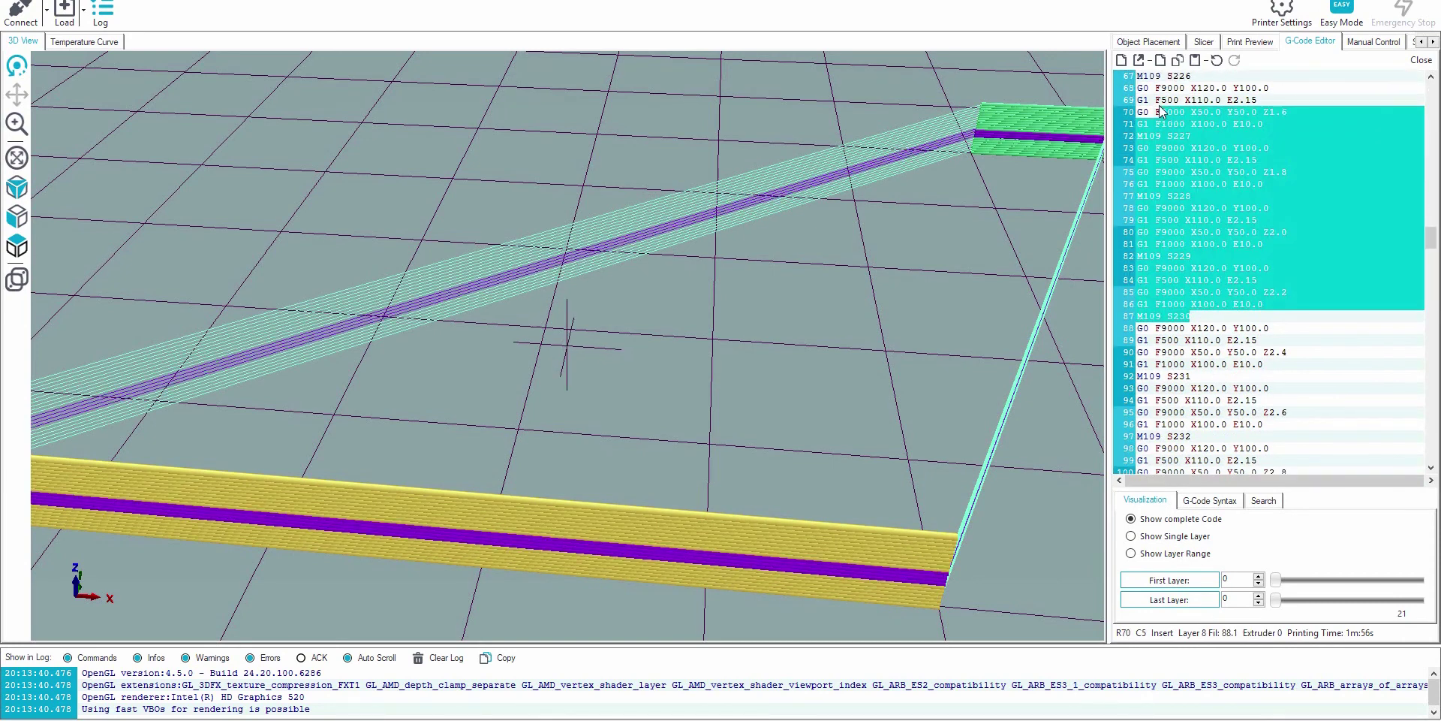
pyautogui.click(1193, 140)
pyautogui.scroll(2, 1193, 140)
pyautogui.scroll(10, 1201, 150)
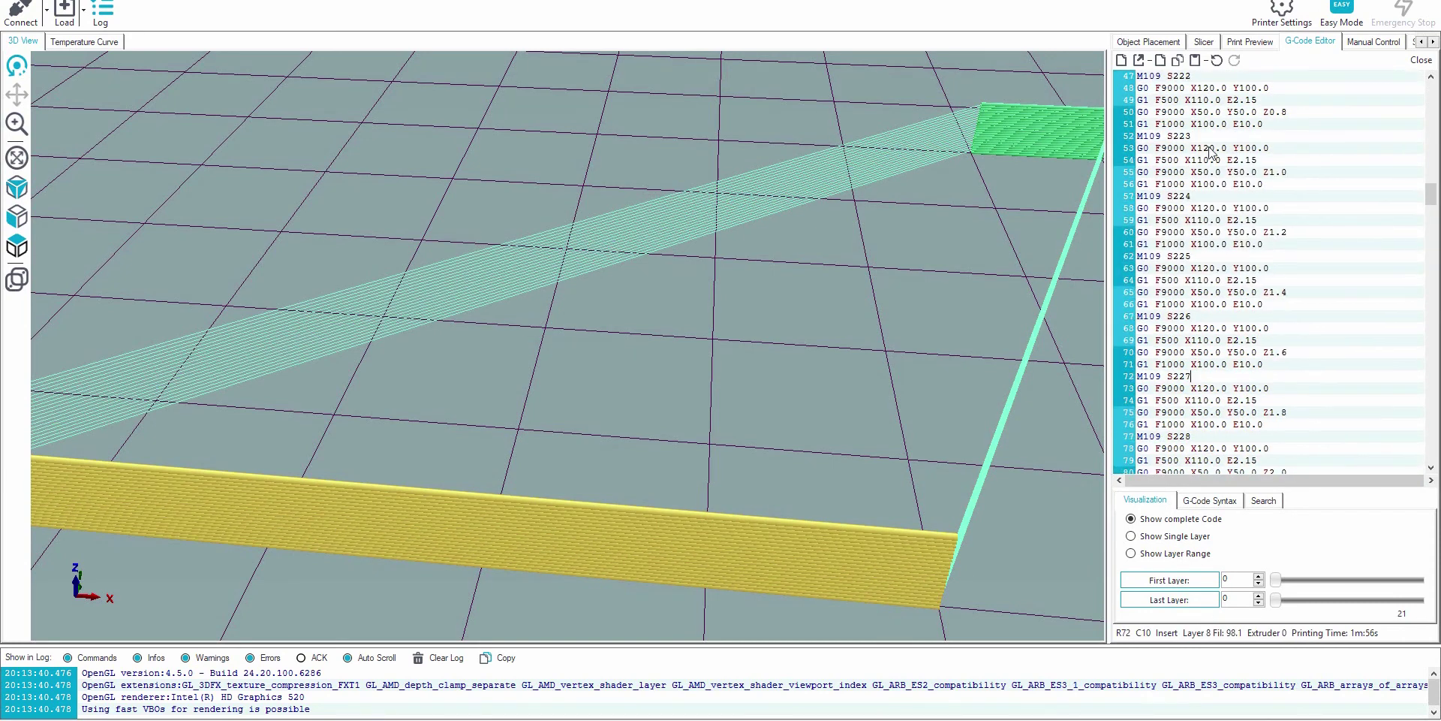
pyautogui.scroll(-15, 1224, 180)
pyautogui.scroll(-5, 1235, 206)
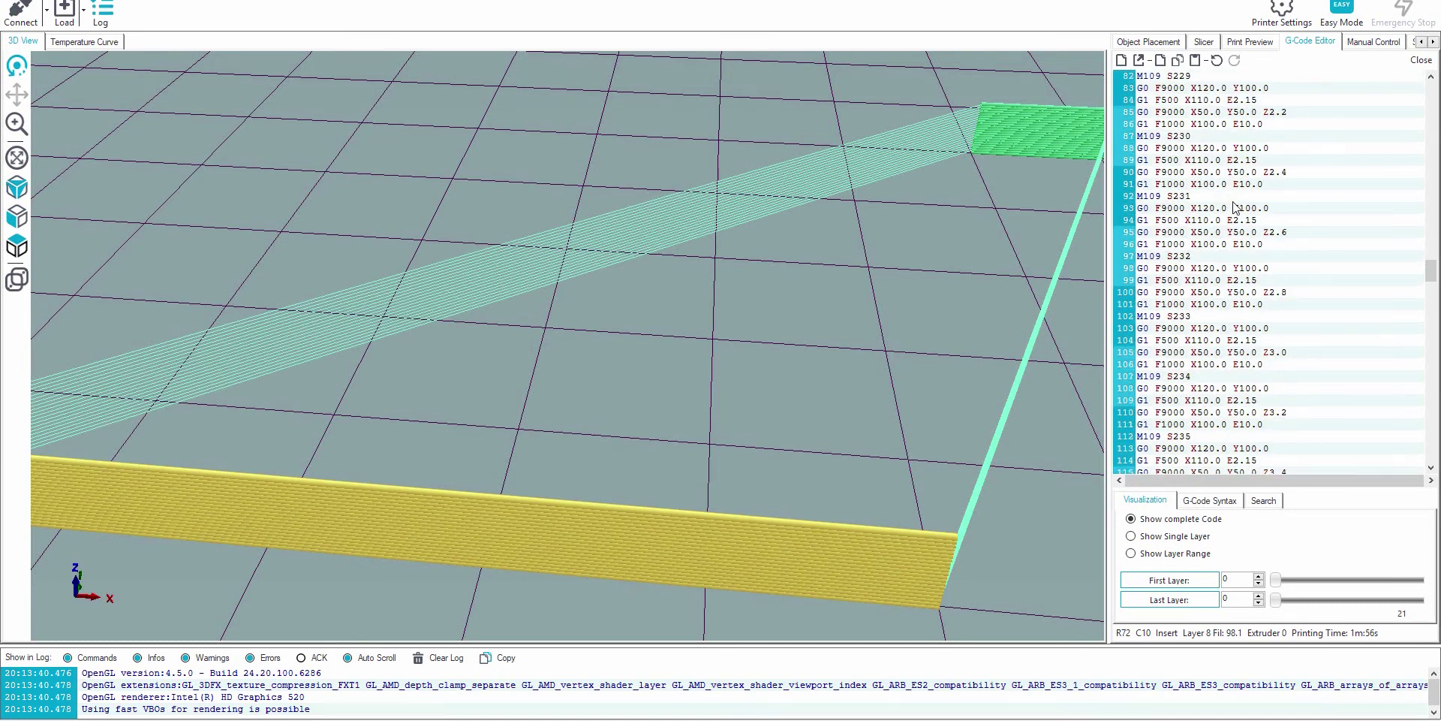
pyautogui.scroll(-7, 1245, 233)
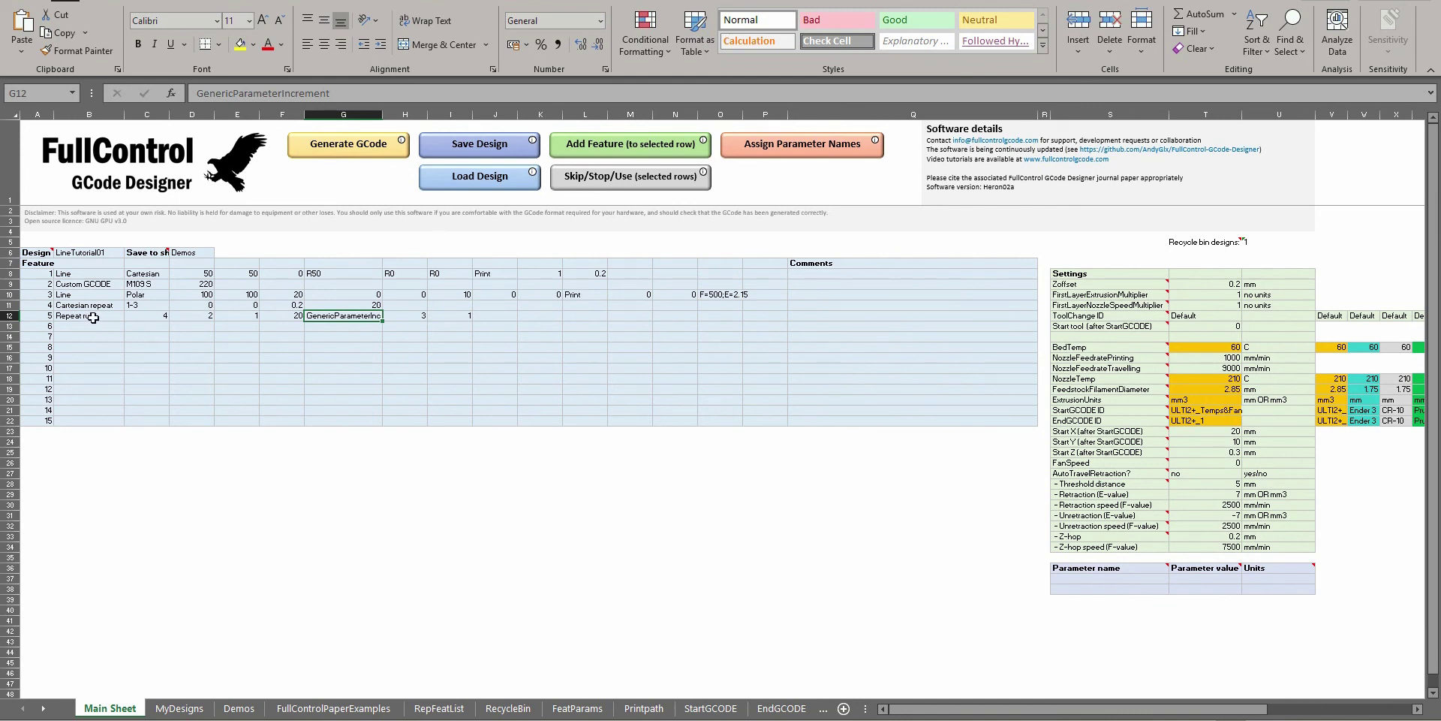
pyautogui.moveTo(93, 318); pyautogui.dragTo(437, 312)
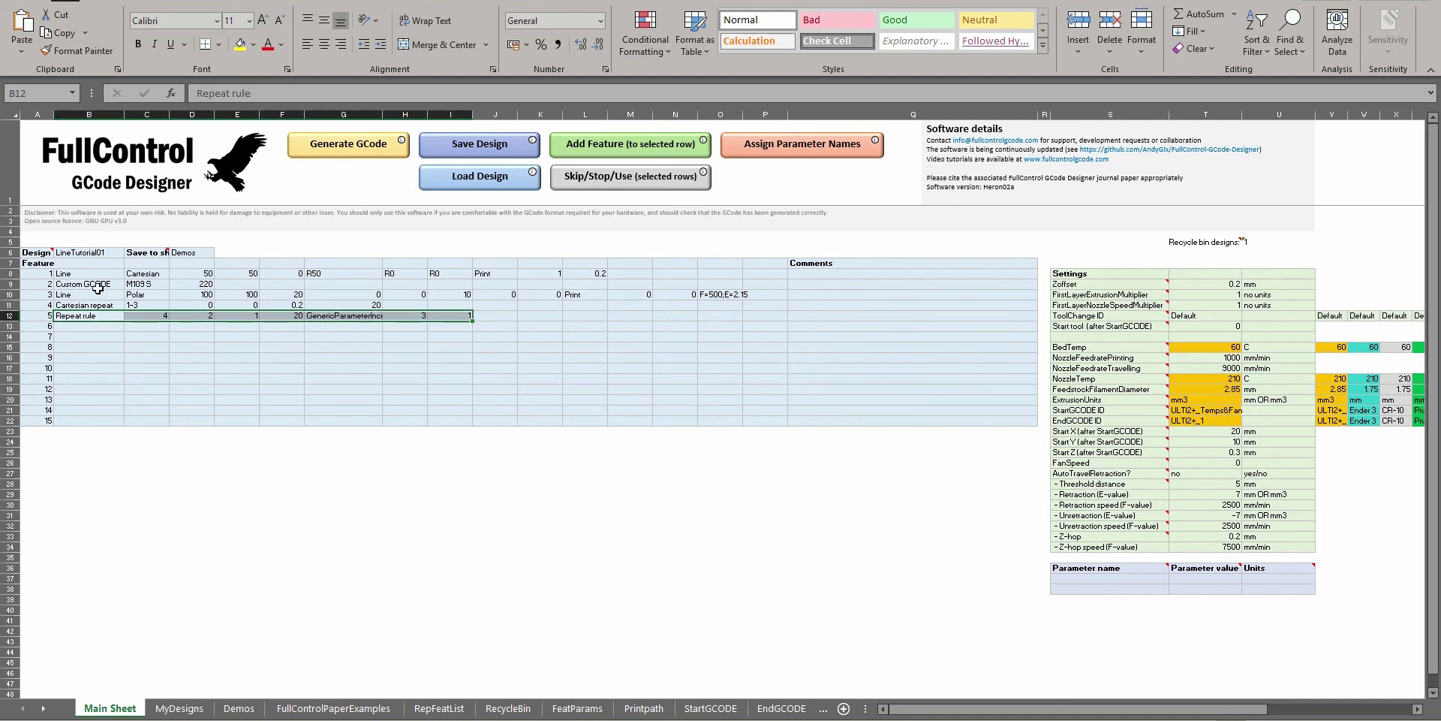
pyautogui.moveTo(96, 286); pyautogui.dragTo(245, 287)
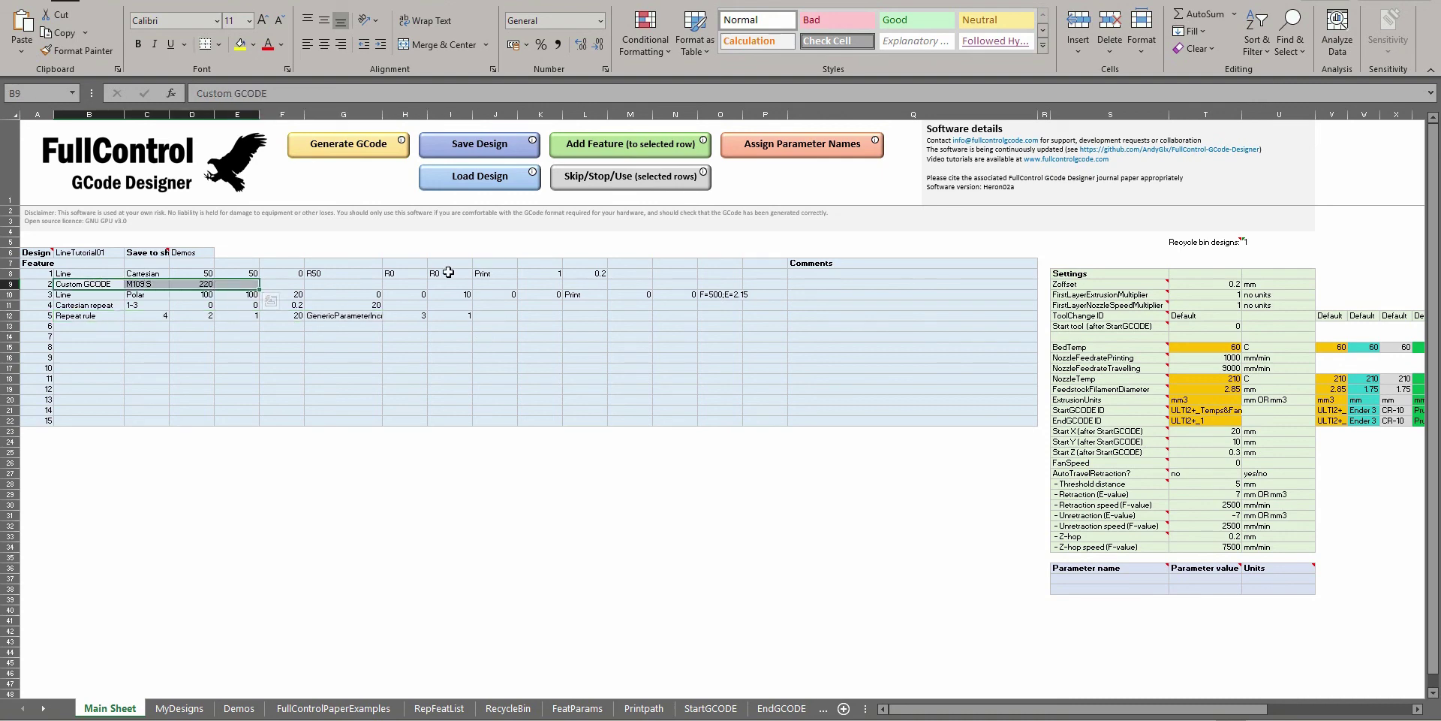